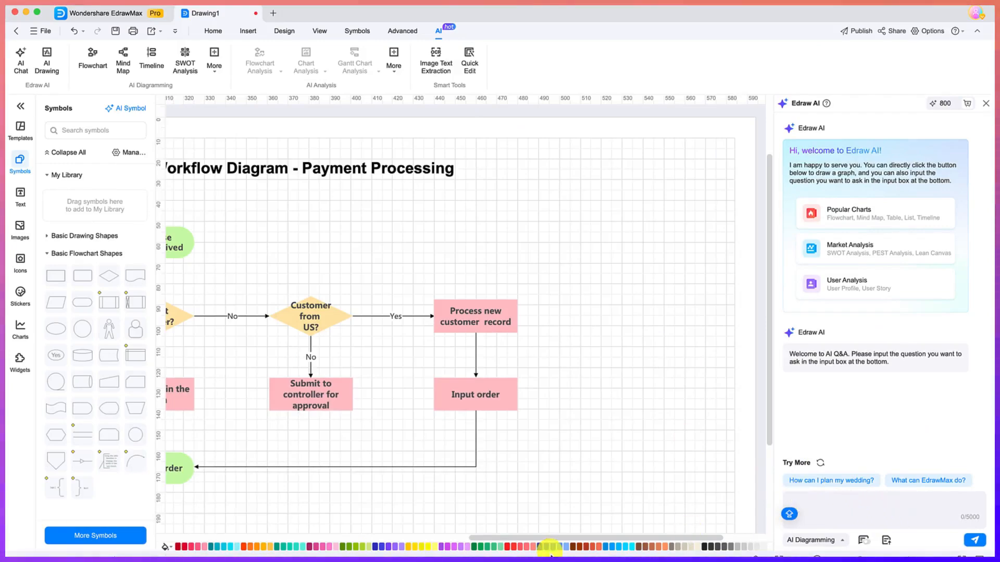
# - Switch to the ChatGPT conversation in the browser and copy the prompt text under "1. Basic Process Flowchart"
pyautogui.click(513, 561)
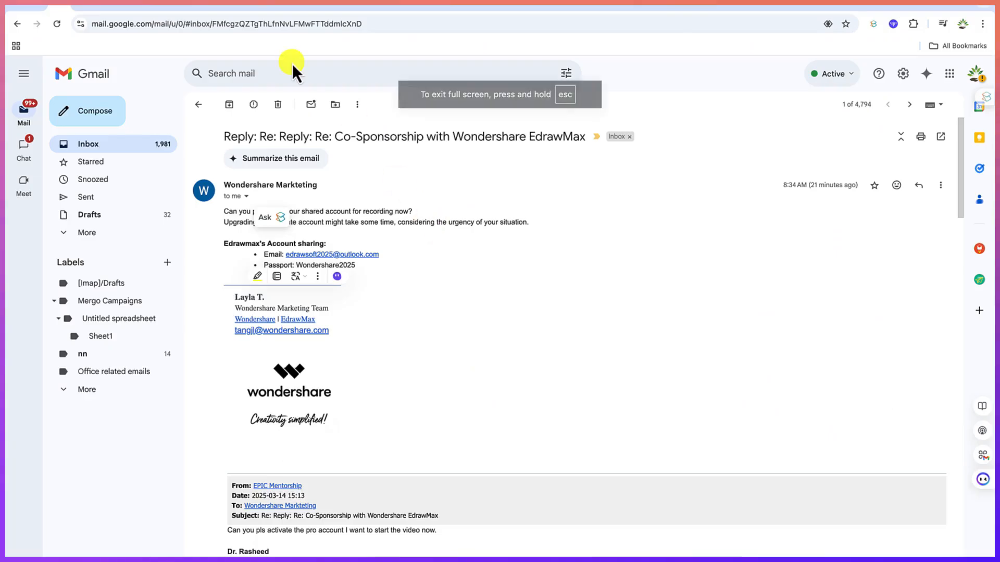
pyautogui.click(260, 6)
pyautogui.scroll(3, 525, 231)
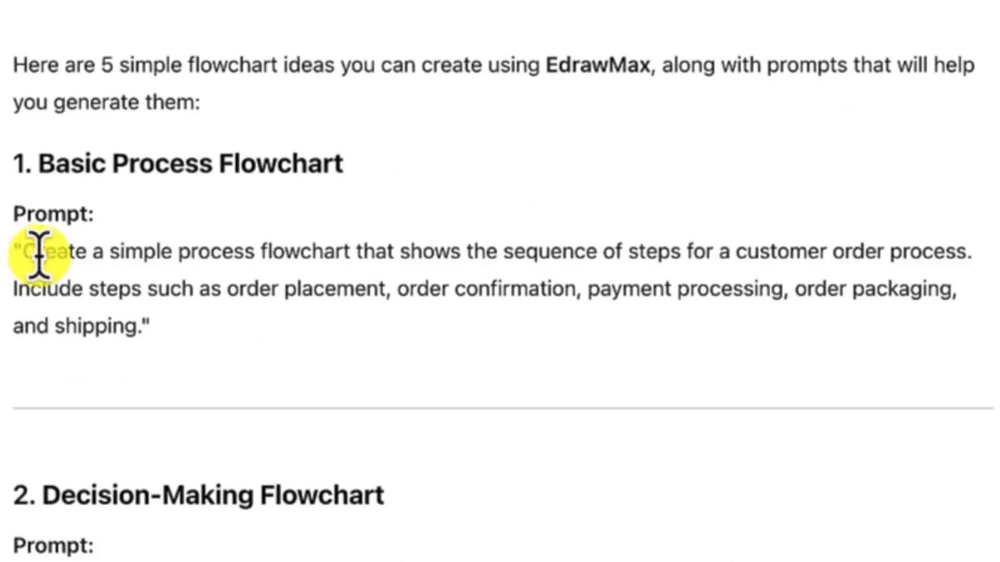
pyautogui.moveTo(40, 422); pyautogui.dragTo(154, 492)
pyautogui.press('super+c')
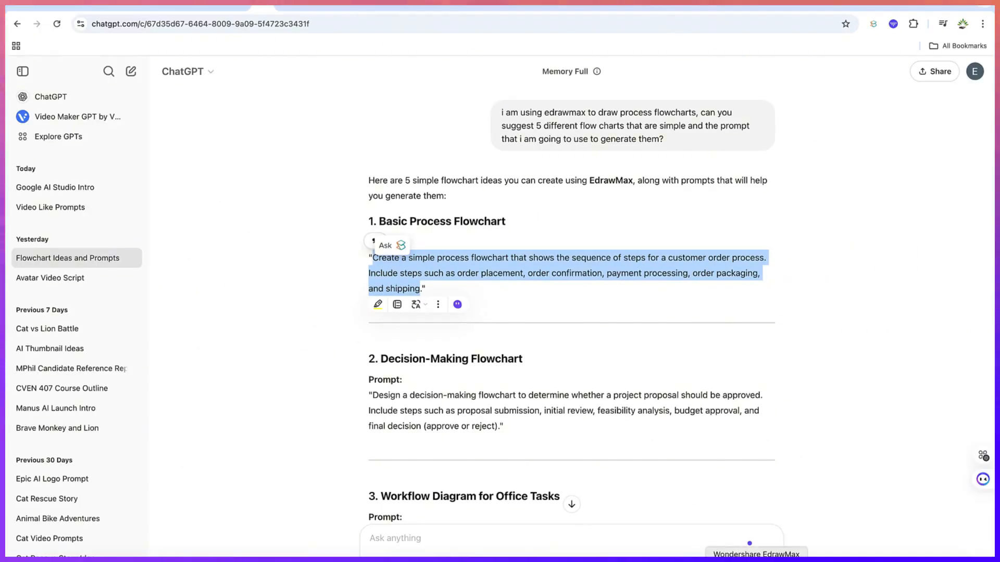
# - Switch to EdrawMax and submit the copied customer order process prompt to the Edraw AI chat, agreeing to the service terms
pyautogui.click(756, 560)
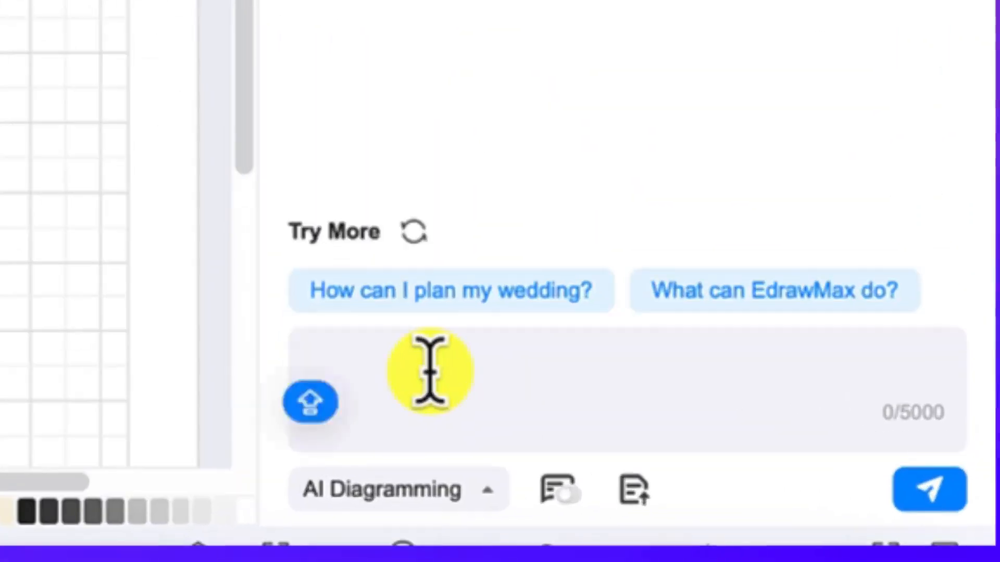
pyautogui.press('super+v')
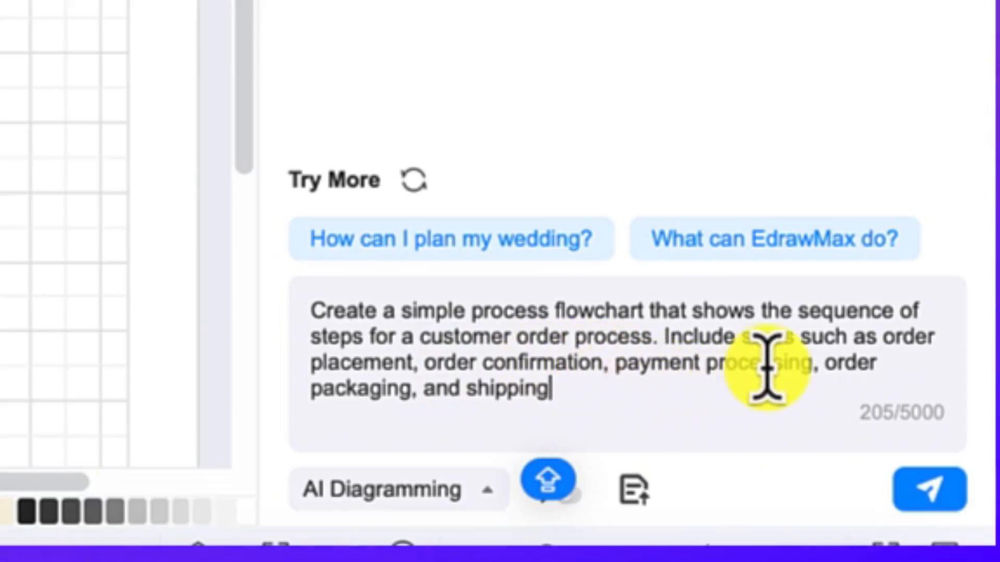
pyautogui.press('Return')
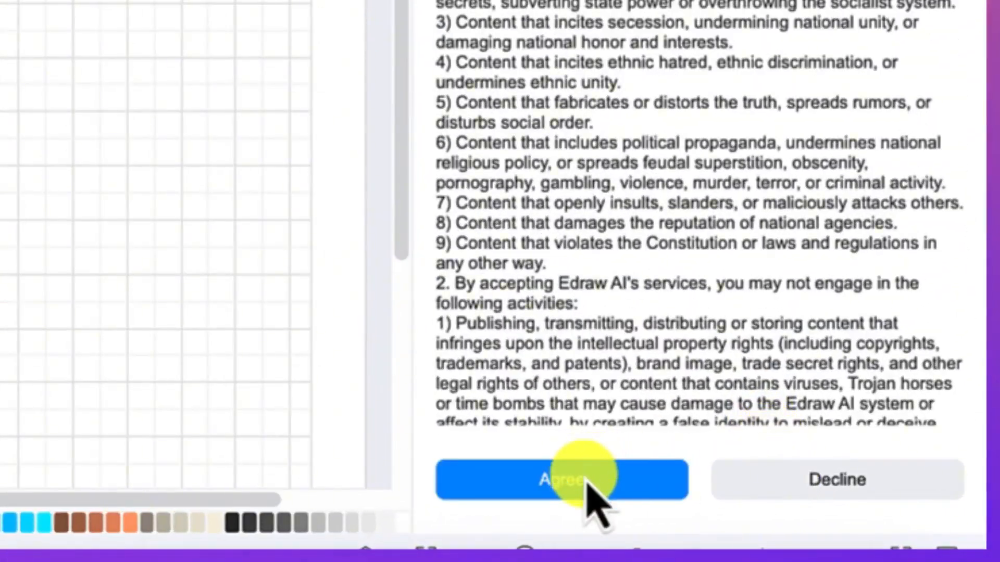
pyautogui.click(842, 531)
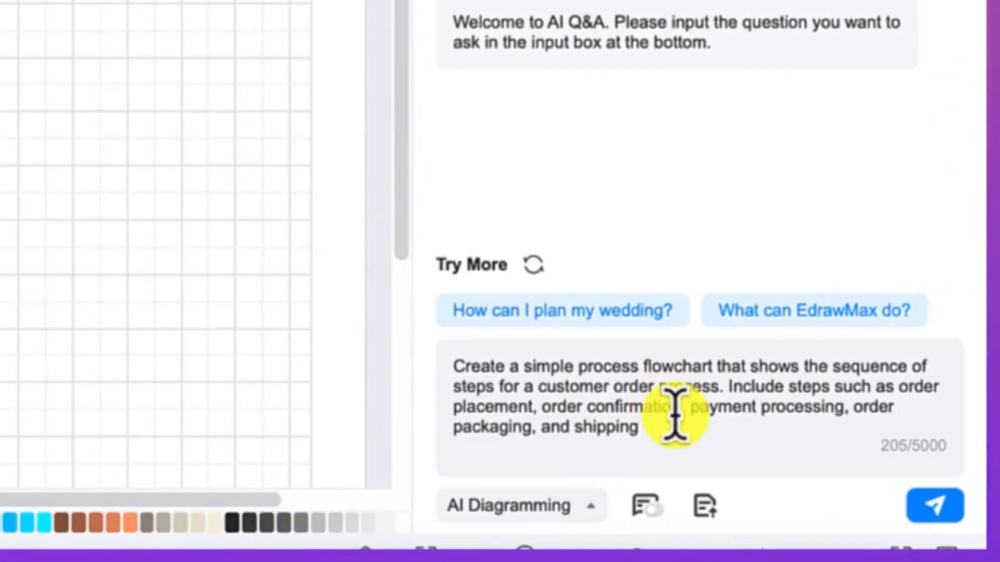
pyautogui.press('Return')
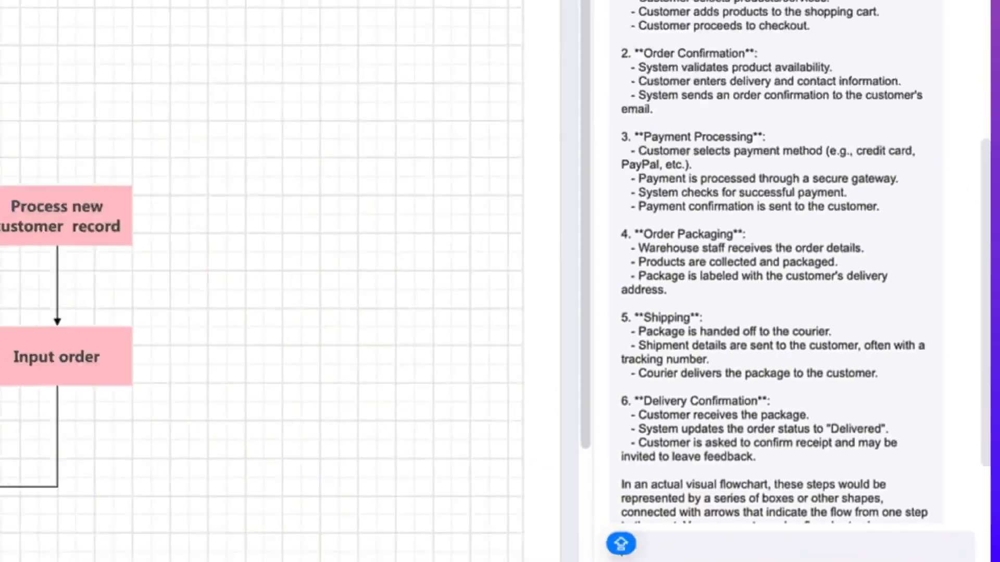
# - Set the AI chat's diagram type to Flowchart and submit the copied customer order process prompt to generate the chart on the canvas
pyautogui.click(842, 541)
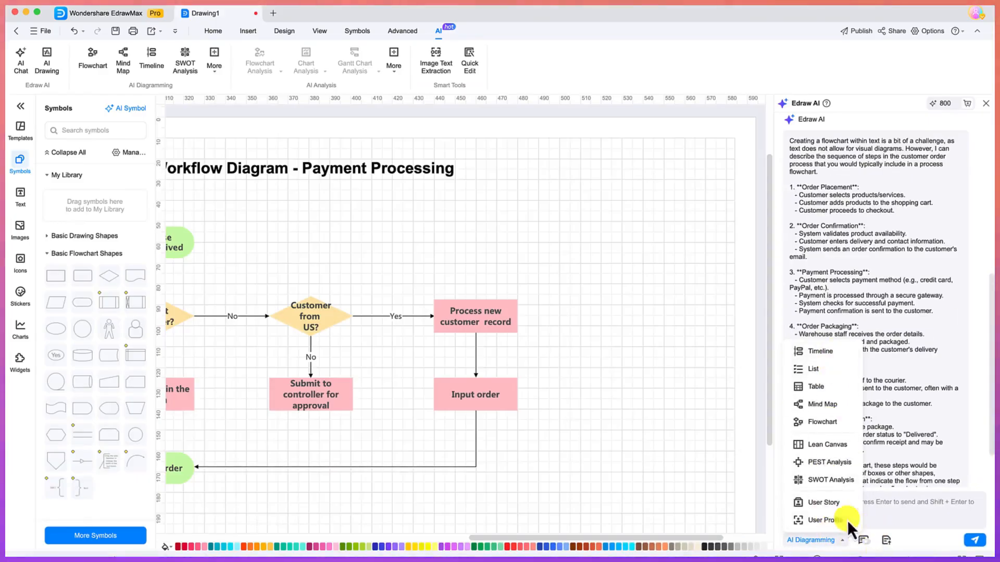
pyautogui.click(916, 512)
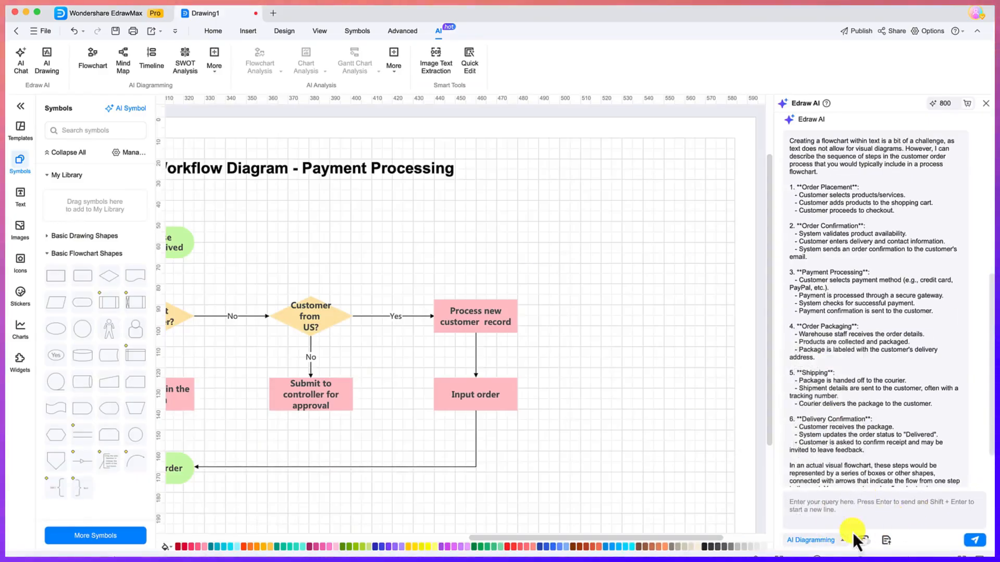
pyautogui.scroll(-1, 847, 380)
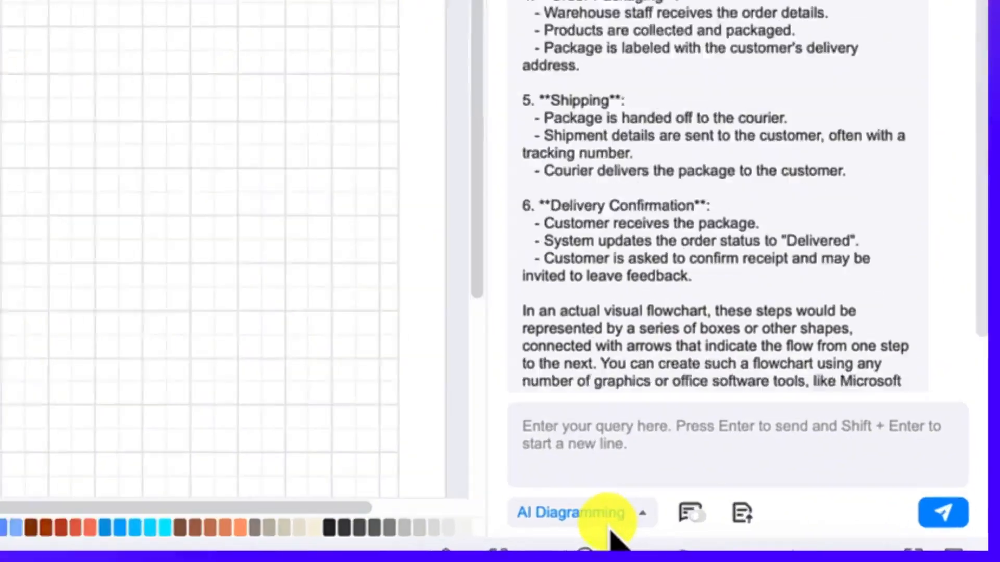
pyautogui.click(827, 540)
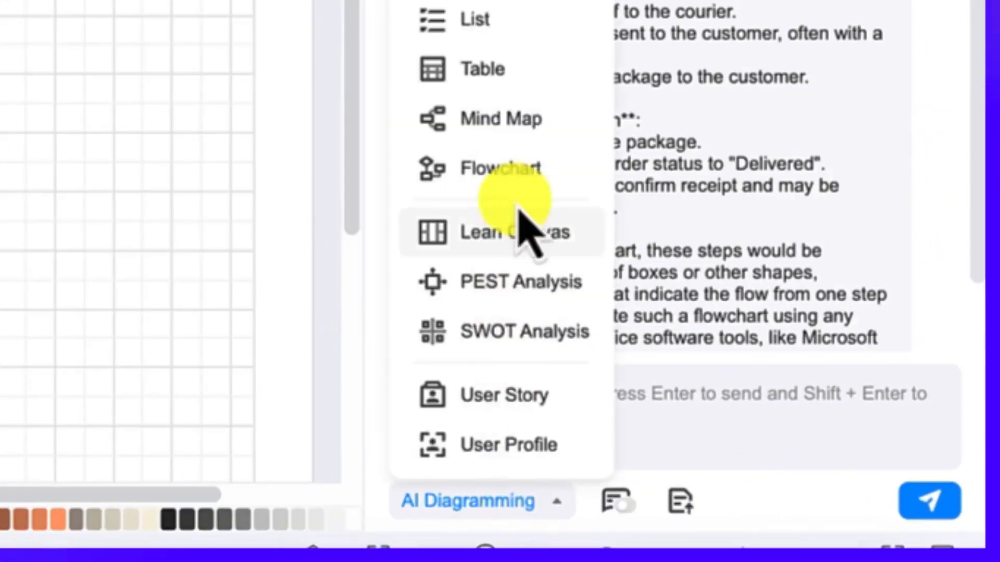
pyautogui.click(521, 172)
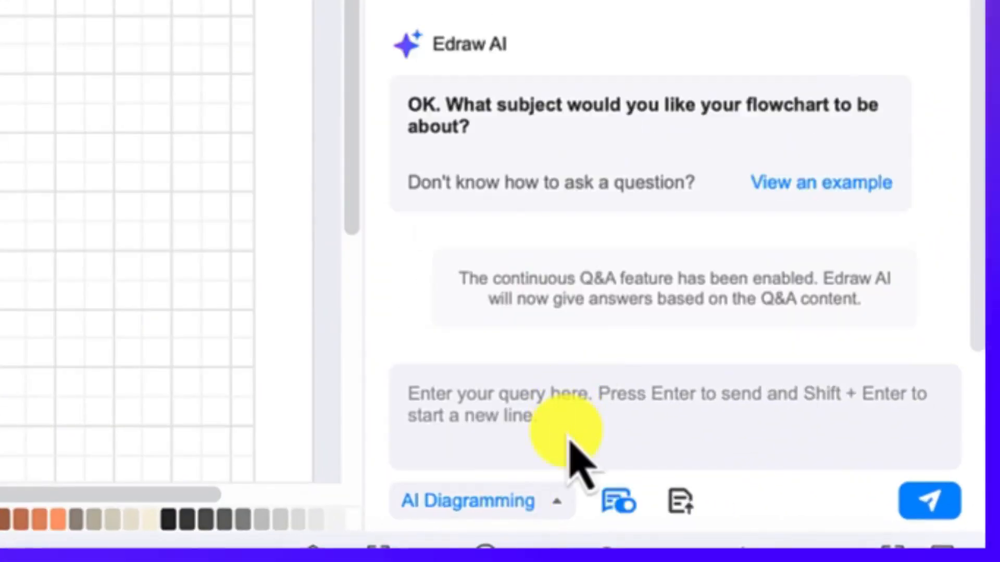
pyautogui.click(524, 417)
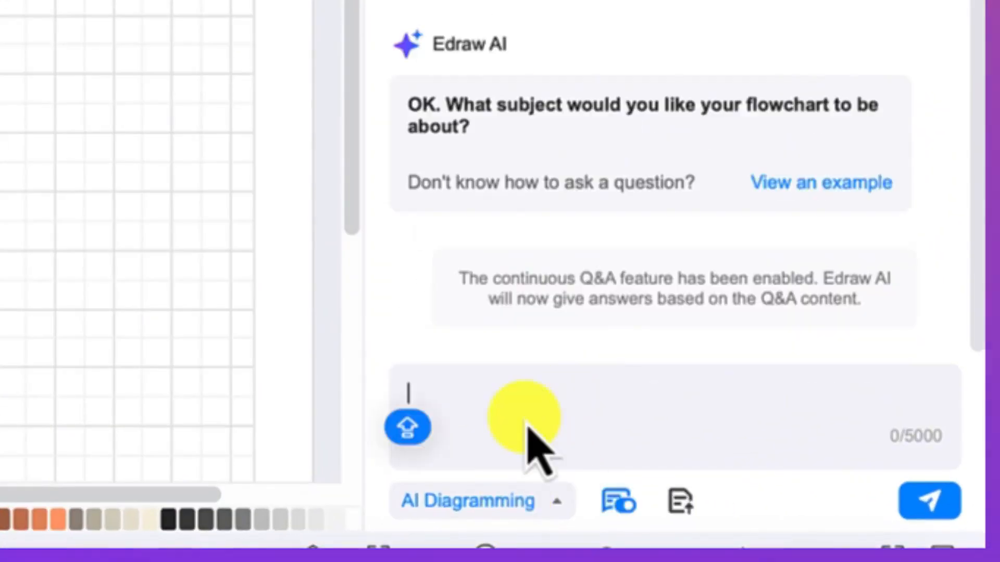
pyautogui.hotkey('ctrl', 'v')
pyautogui.press('Return')
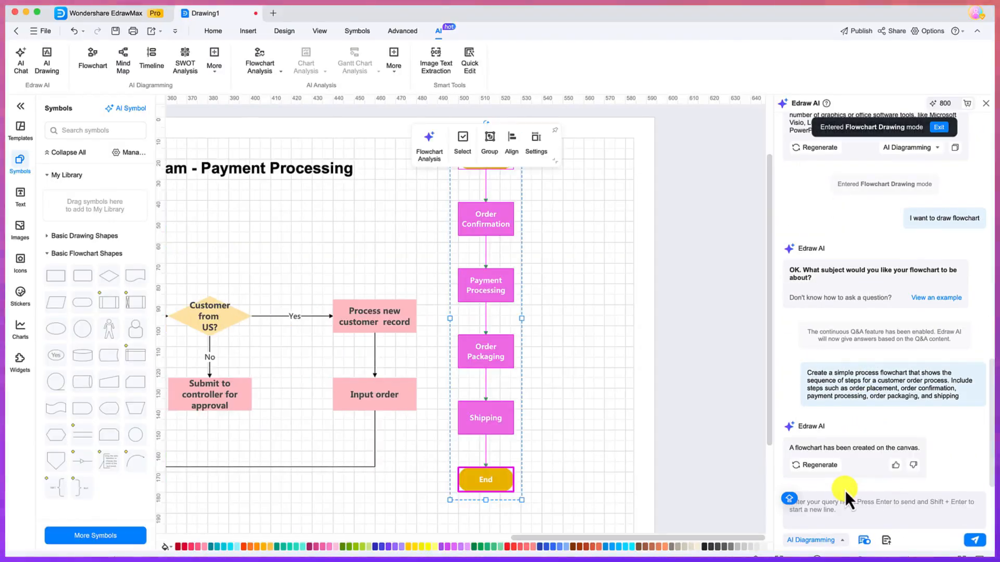
# - Examine the generated order flowchart from Order Placement to End, checking that its shapes and text can be selected for editing
pyautogui.scroll(3, 633, 374)
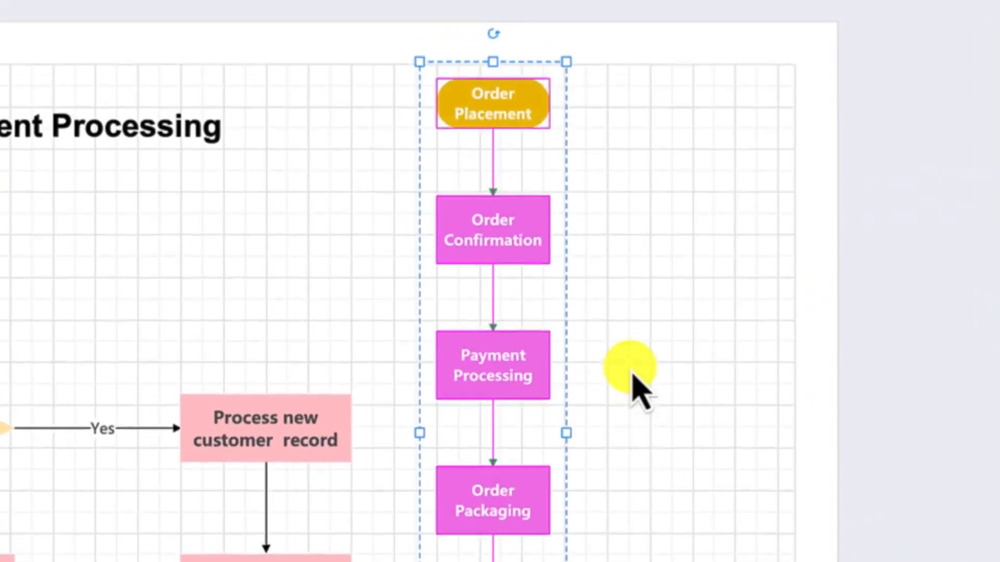
pyautogui.scroll(-4, 633, 375)
pyautogui.scroll(3, 633, 375)
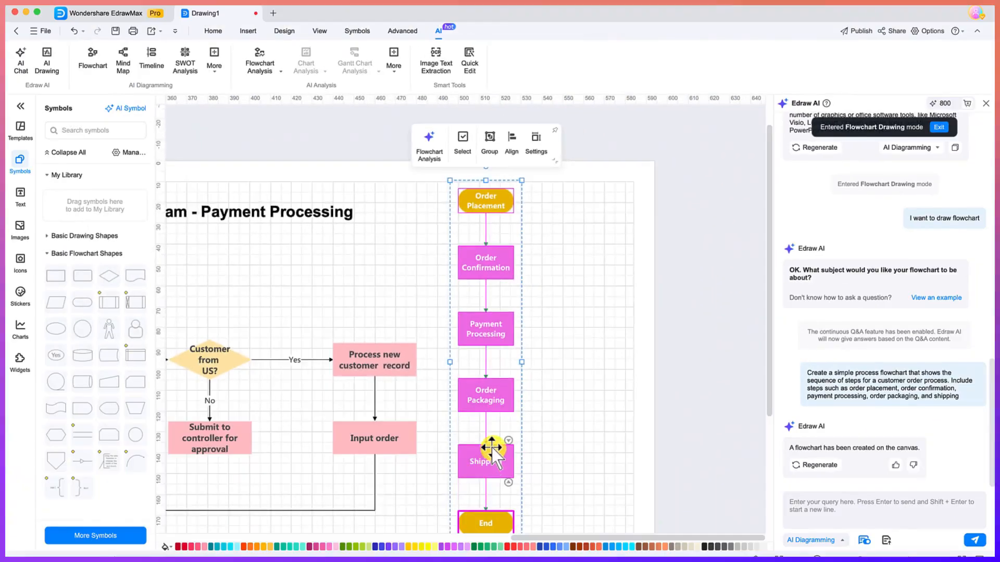
pyautogui.scroll(-2, 491, 448)
pyautogui.scroll(2, 491, 447)
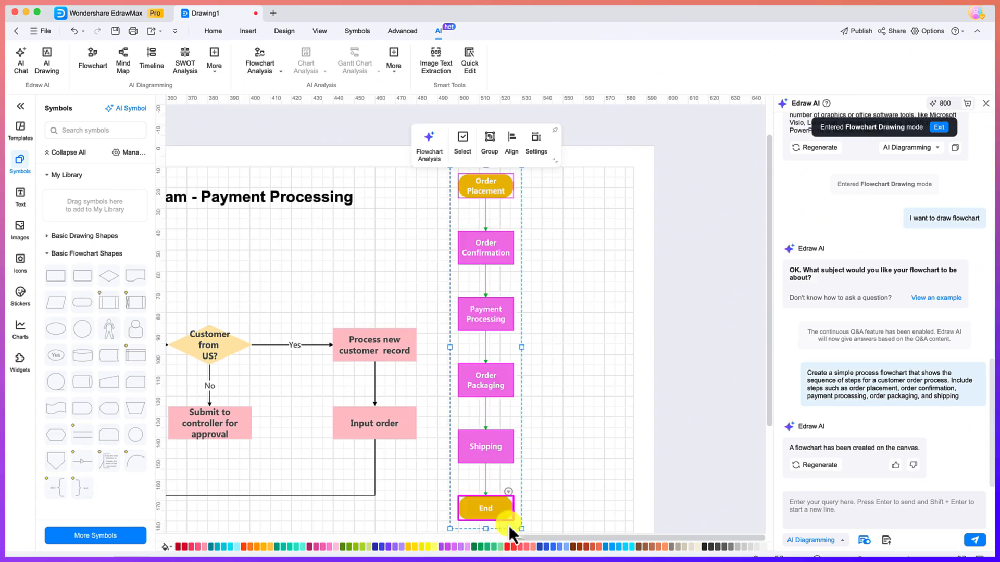
pyautogui.click(492, 257)
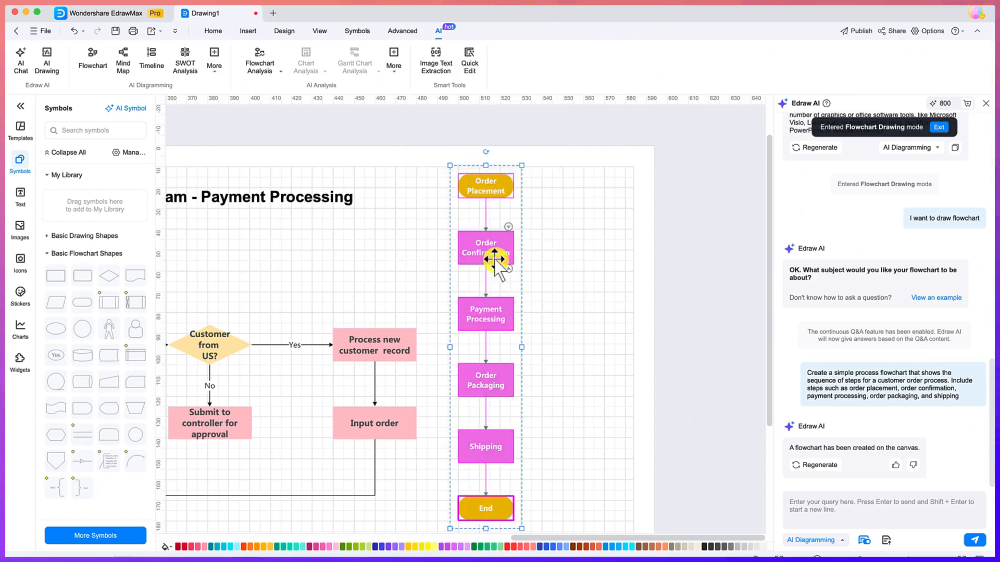
pyautogui.click(482, 191)
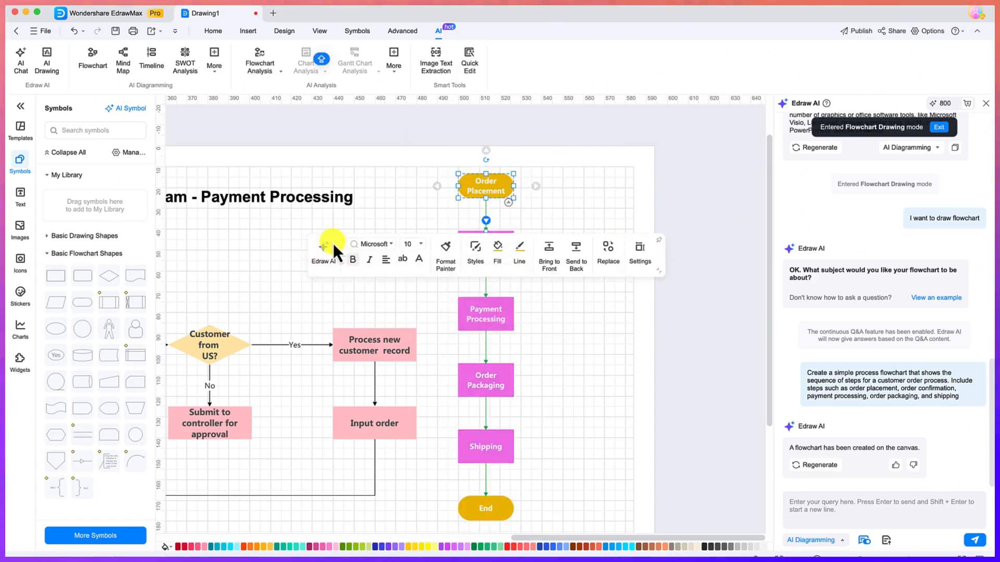
pyautogui.doubleClick(492, 449)
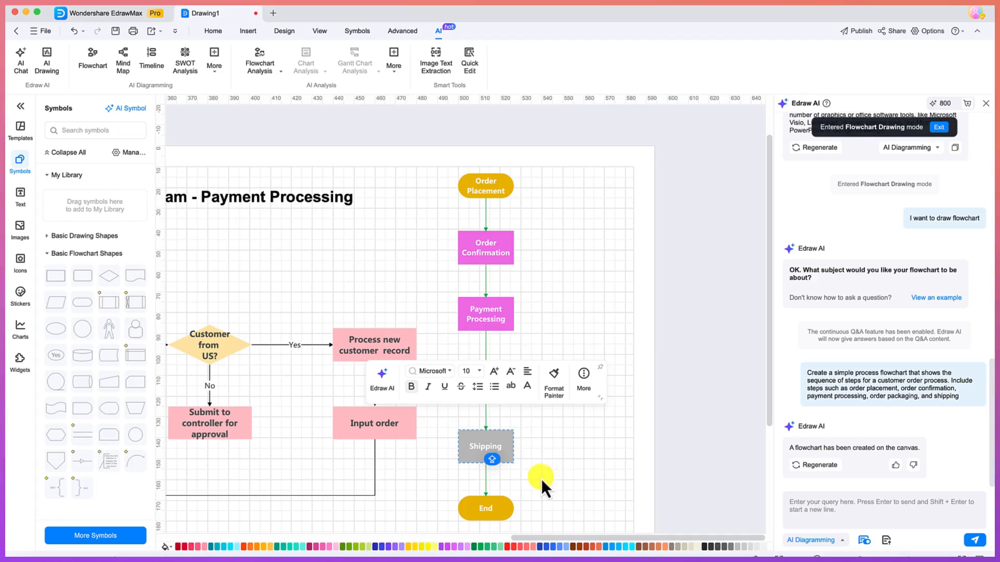
pyautogui.click(553, 457)
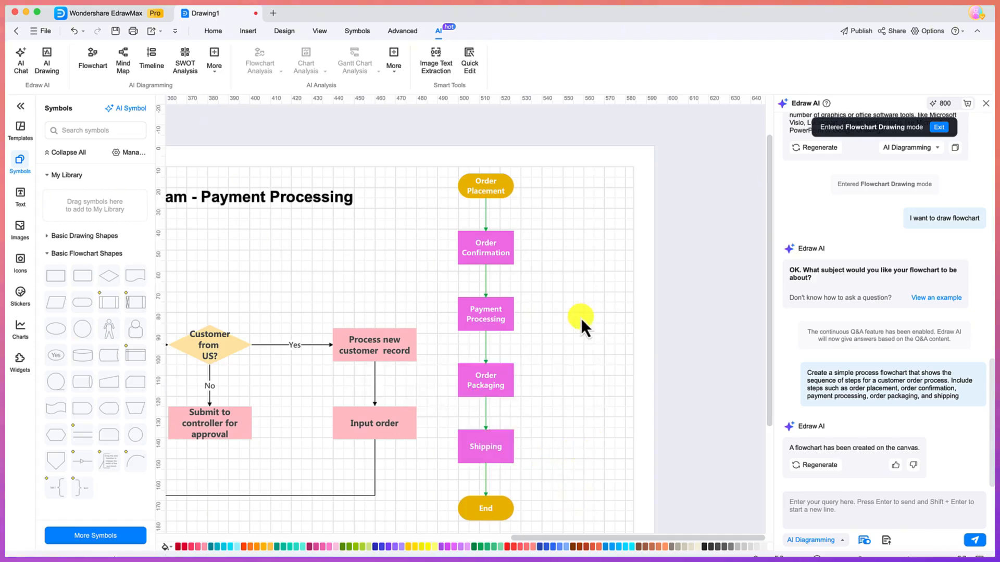
pyautogui.scroll(-4, 580, 324)
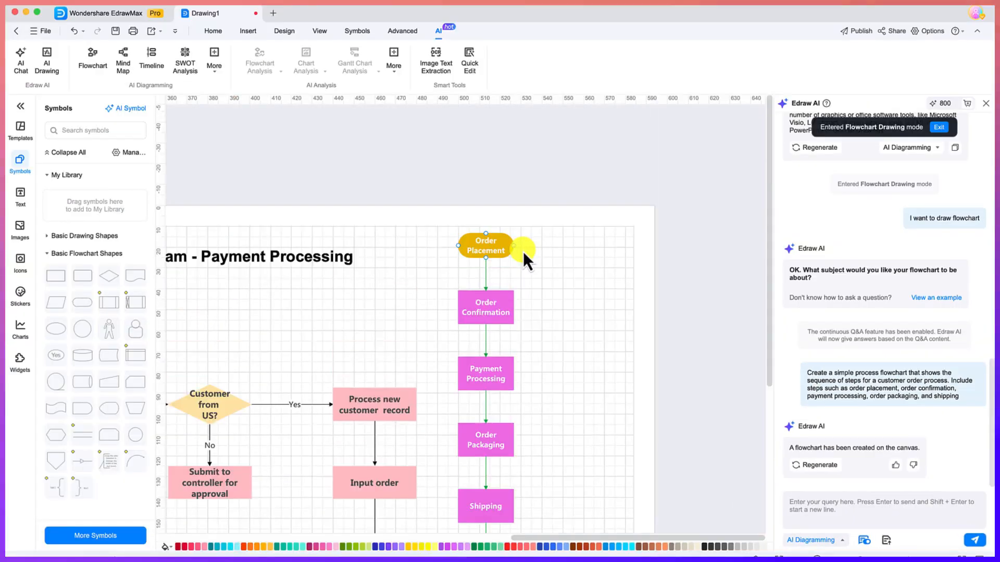
pyautogui.scroll(-1, 523, 251)
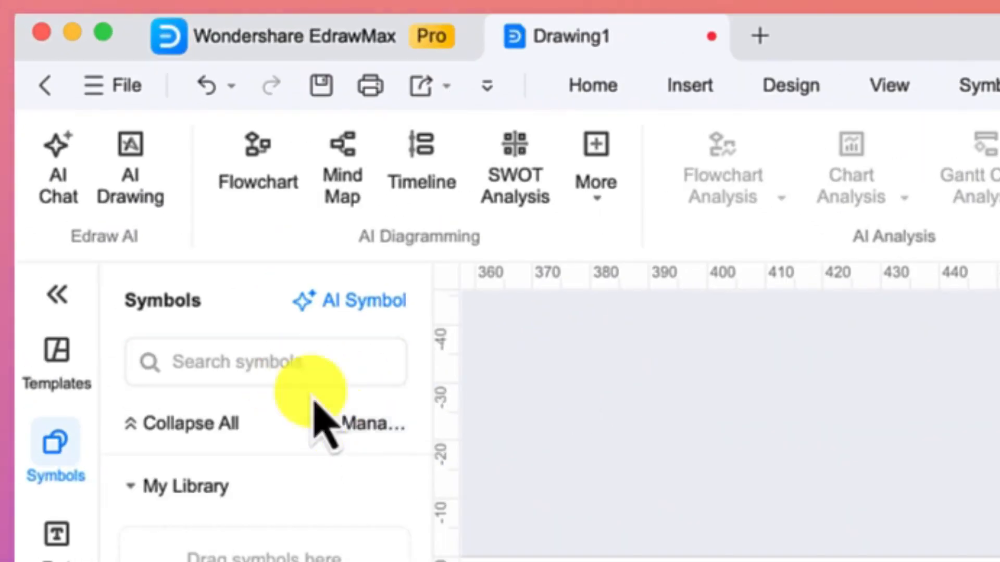
# - Use AI Drawing to generate a 2D symbol from the prompt "create the image of a customer happy in the shop"
pyautogui.click(137, 165)
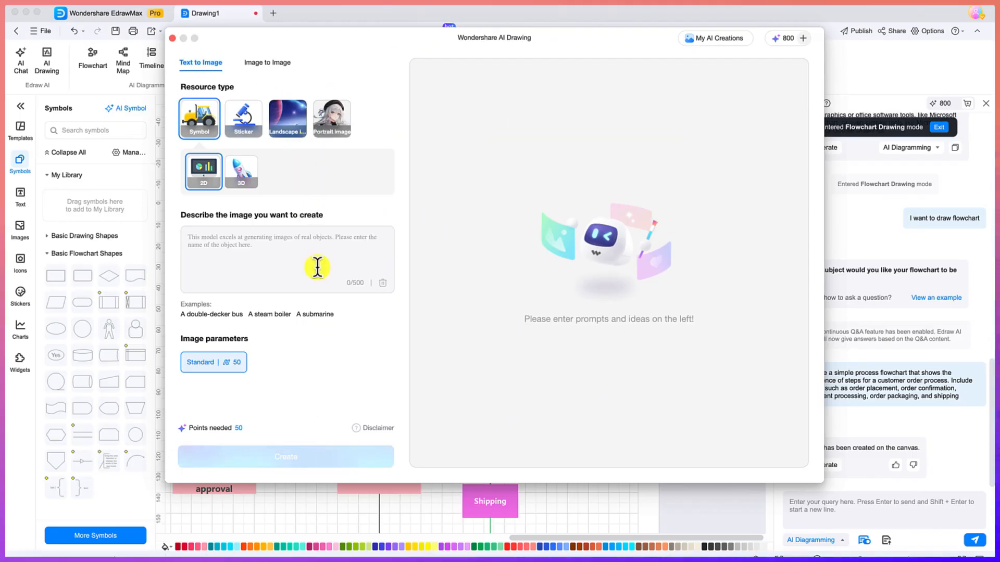
pyautogui.click(317, 267)
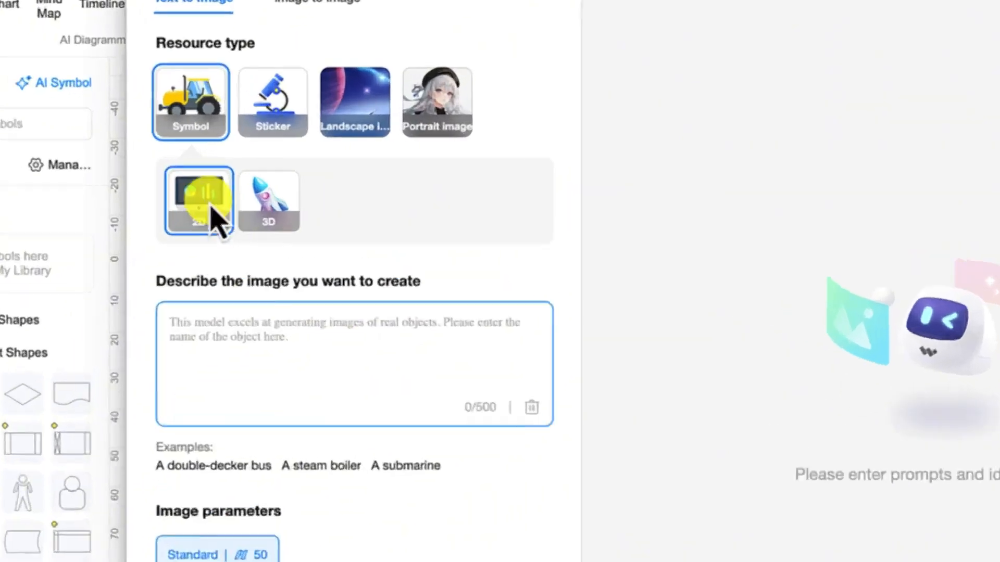
pyautogui.click(201, 116)
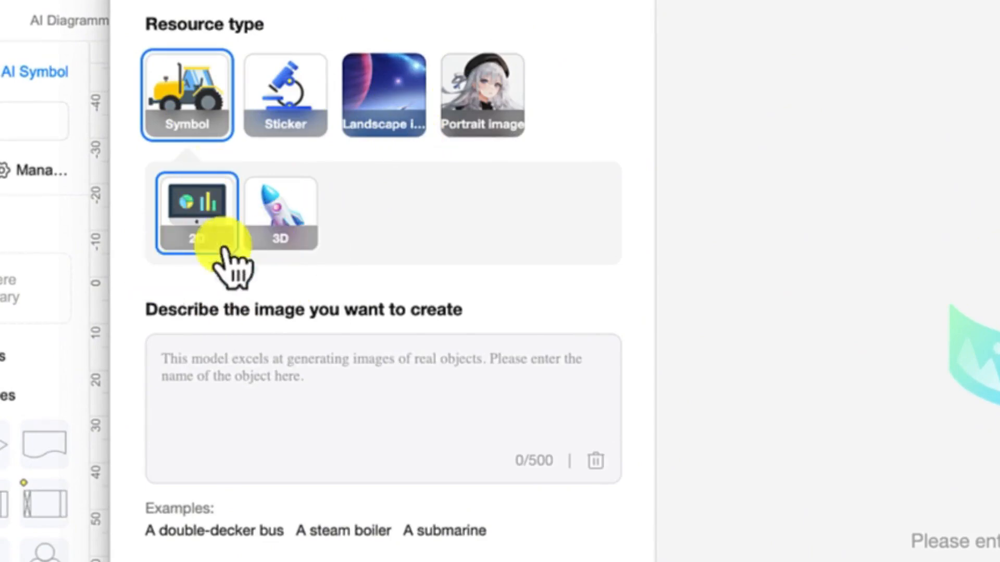
pyautogui.click(286, 385)
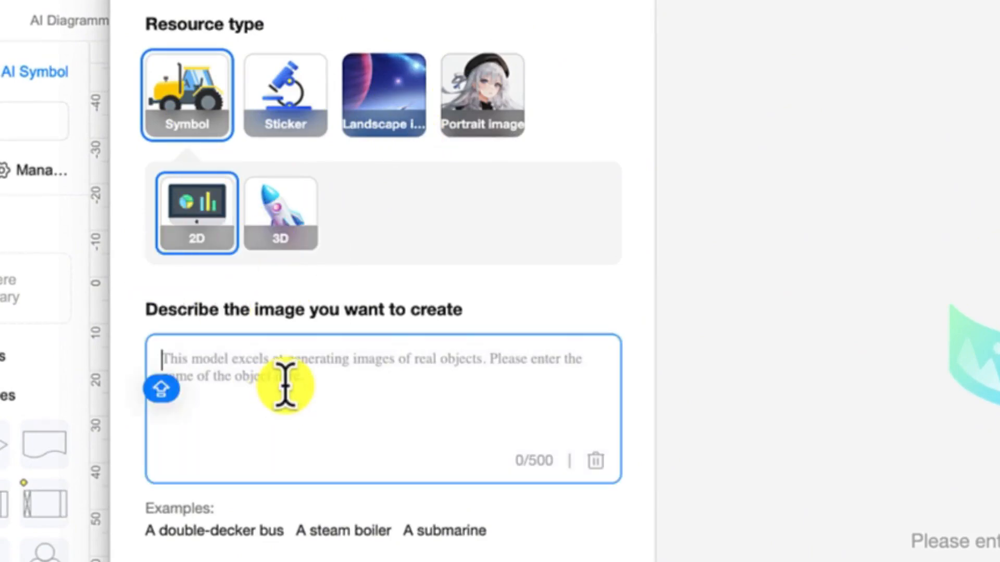
pyautogui.write('cr')
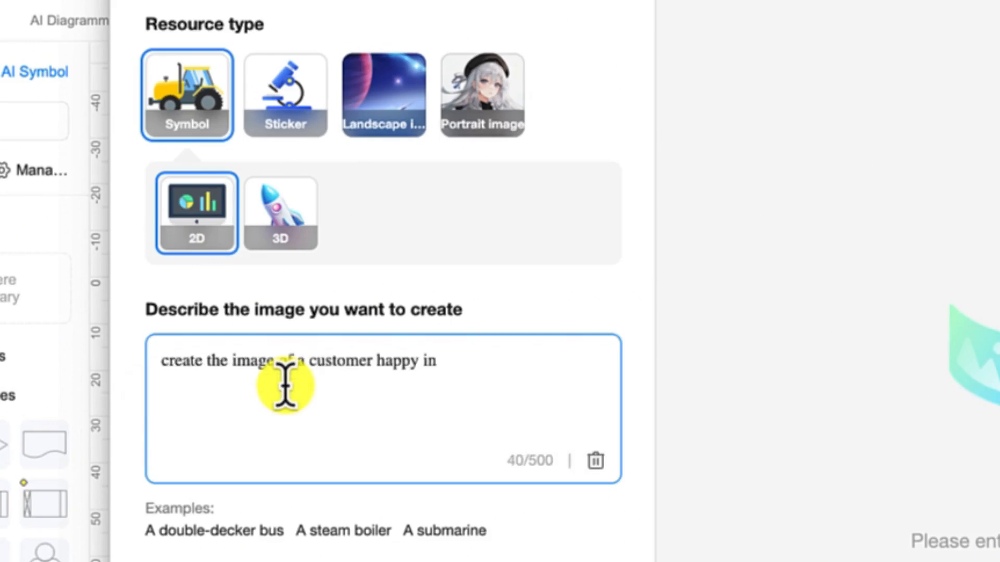
pyautogui.write('the shop')
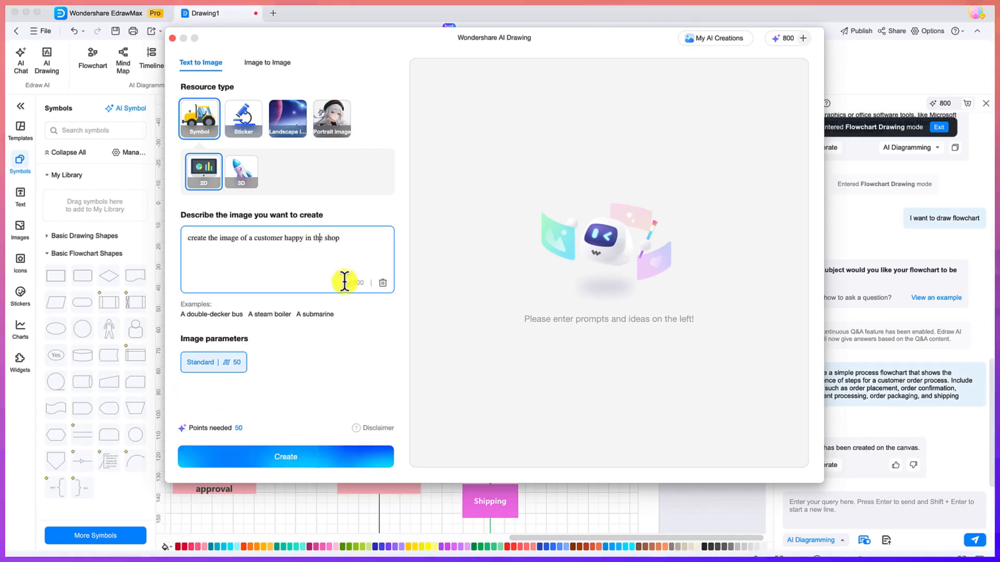
pyautogui.click(264, 457)
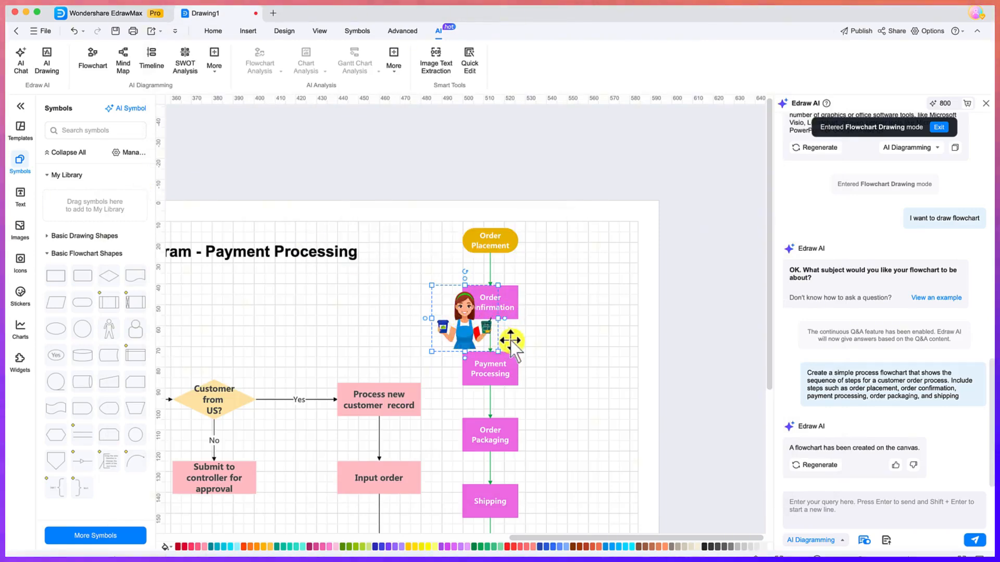
# - Move the generated customer image off the flowchart boxes and place it just to the right of the Shipping box
pyautogui.moveTo(520, 345); pyautogui.dragTo(556, 383)
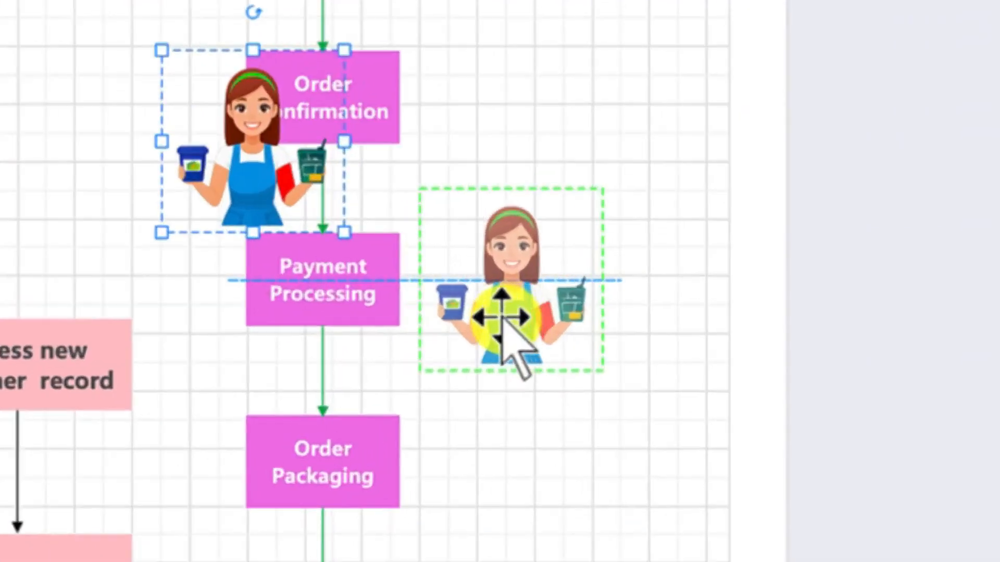
pyautogui.moveTo(502, 319); pyautogui.dragTo(502, 319)
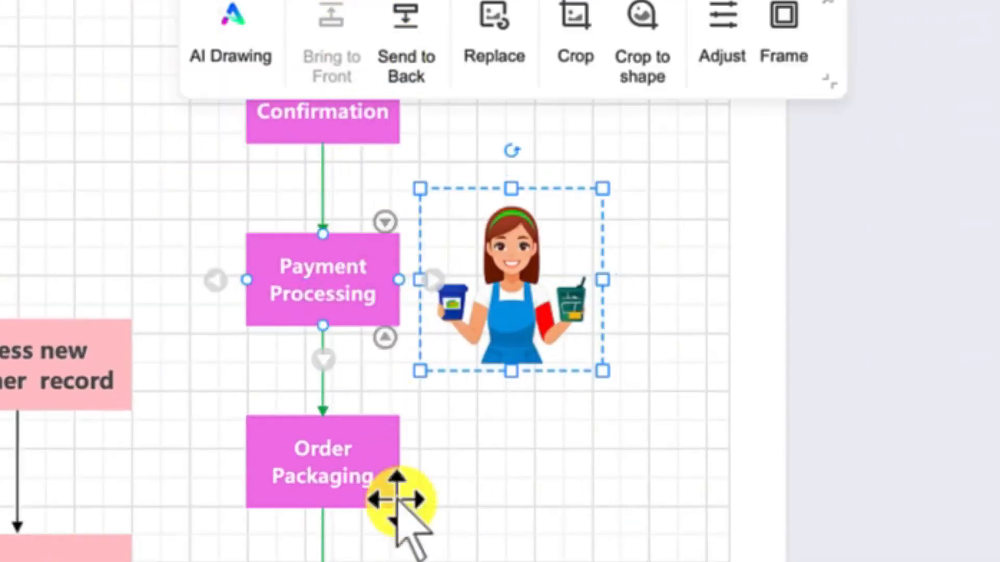
pyautogui.scroll(-5, 357, 543)
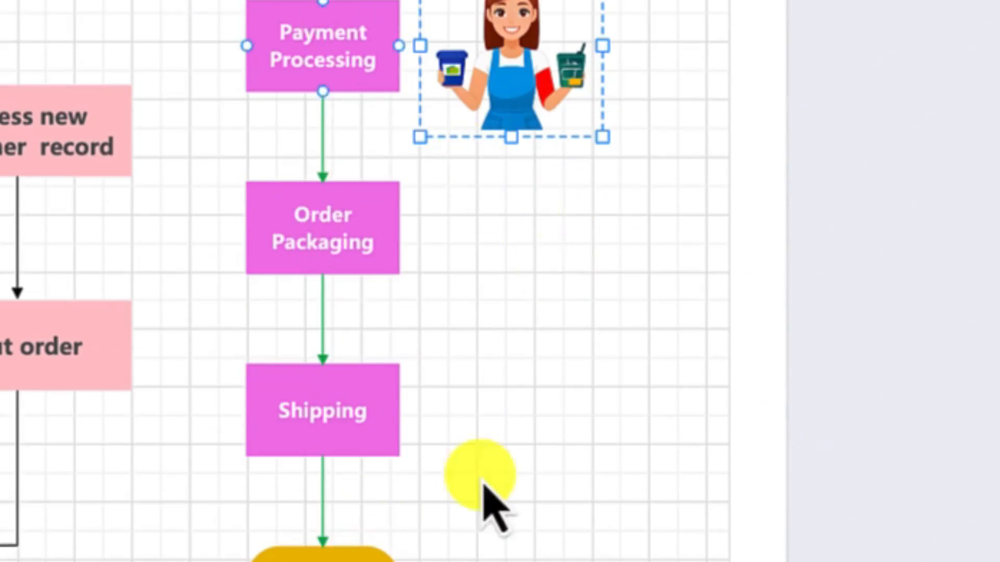
pyautogui.moveTo(466, 118); pyautogui.dragTo(533, 411)
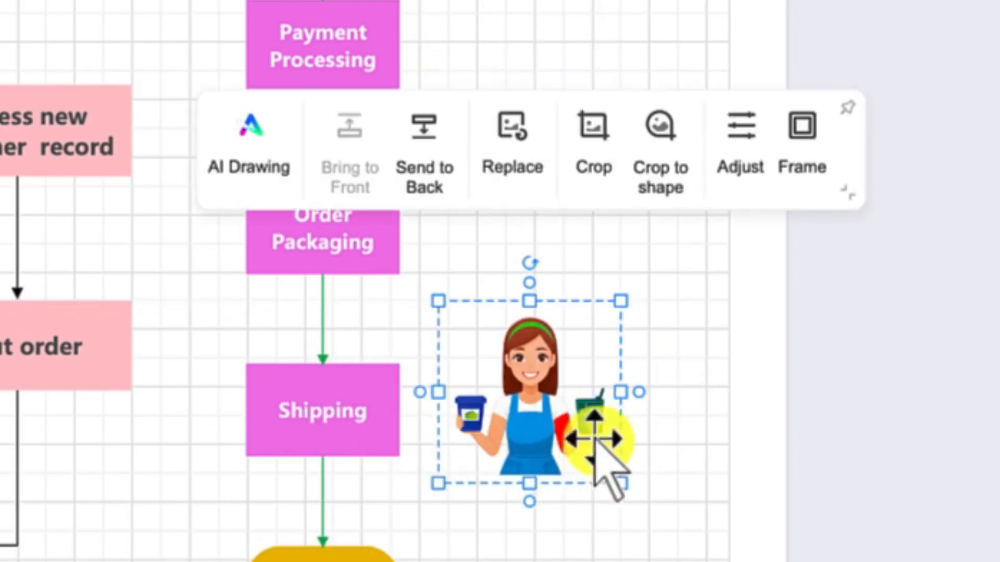
# - Connect the right side of the Shipping box to the customer image with an arrow connector
pyautogui.click(680, 463)
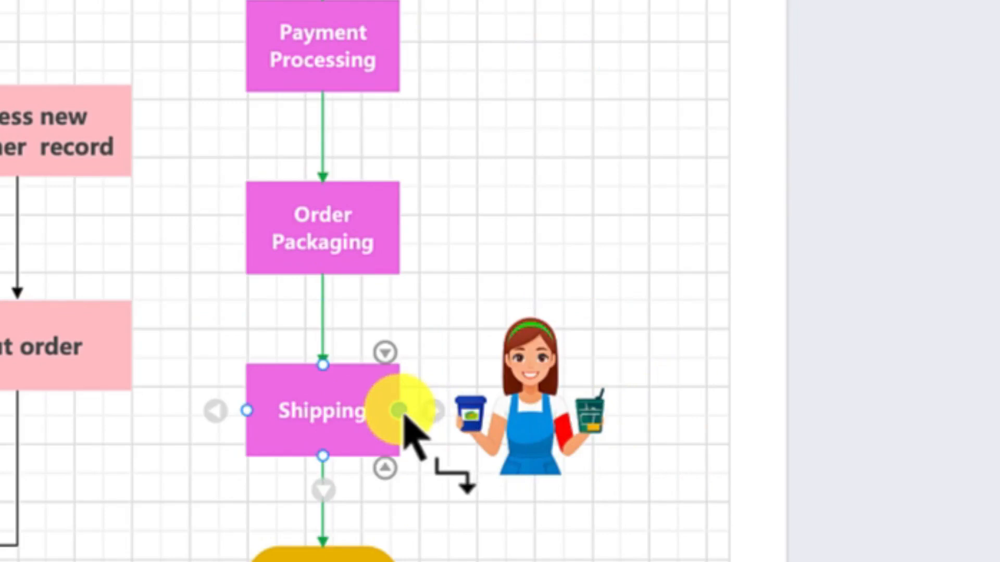
pyautogui.moveTo(404, 417); pyautogui.dragTo(464, 417)
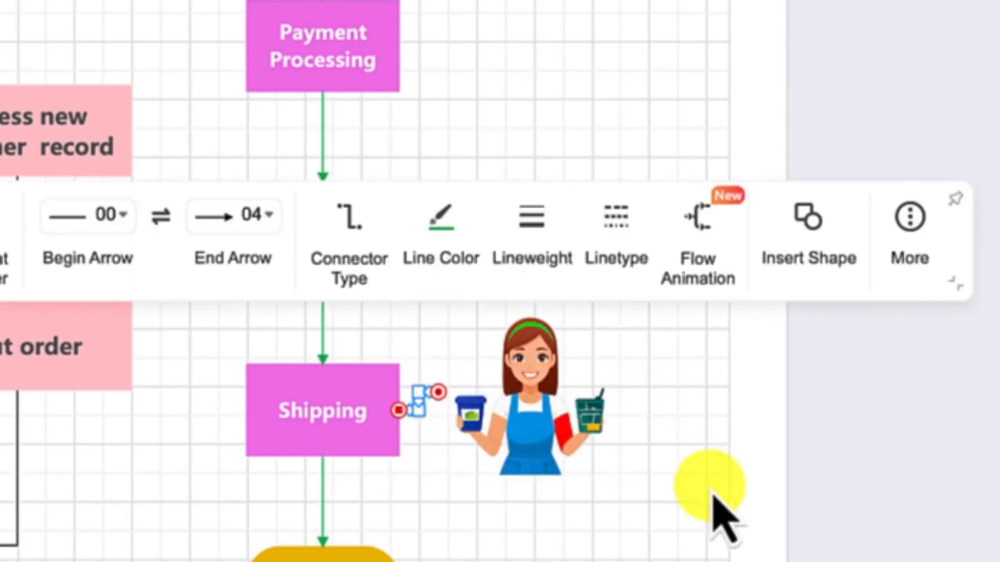
pyautogui.click(718, 515)
pyautogui.click(522, 400)
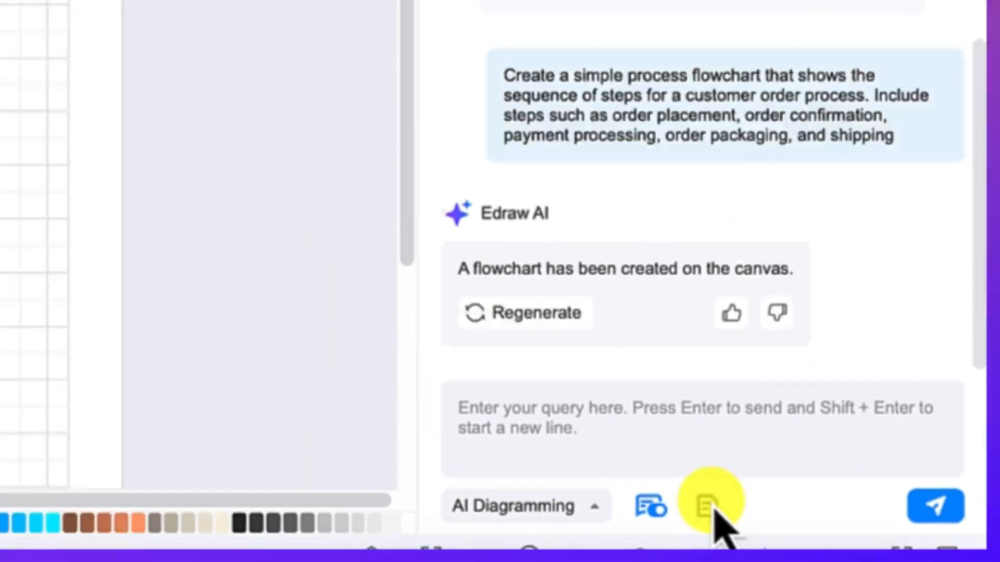
# - Attach the Word document "Online order processing" from the EdrawMax folder to the AI chat
pyautogui.click(661, 497)
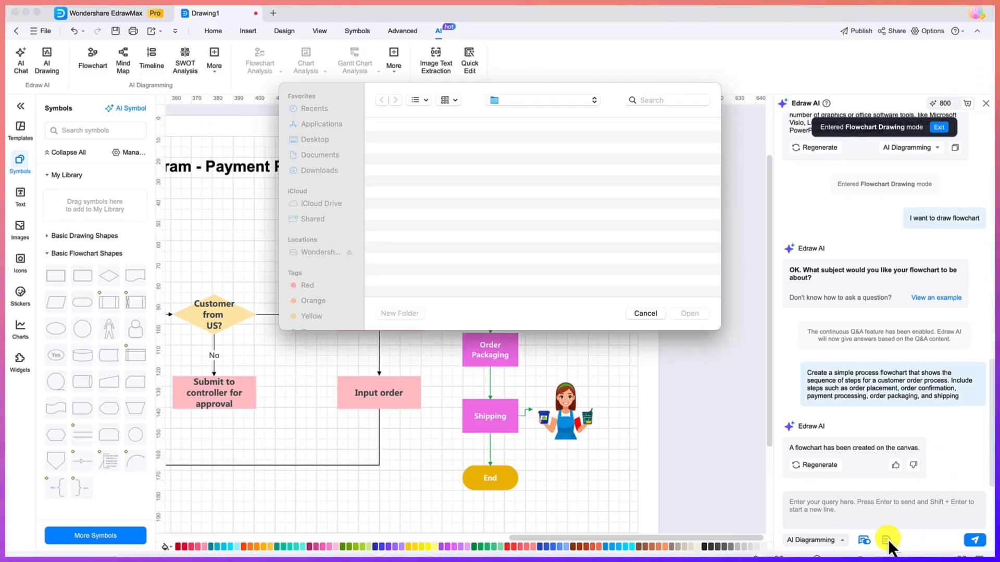
pyautogui.click(533, 195)
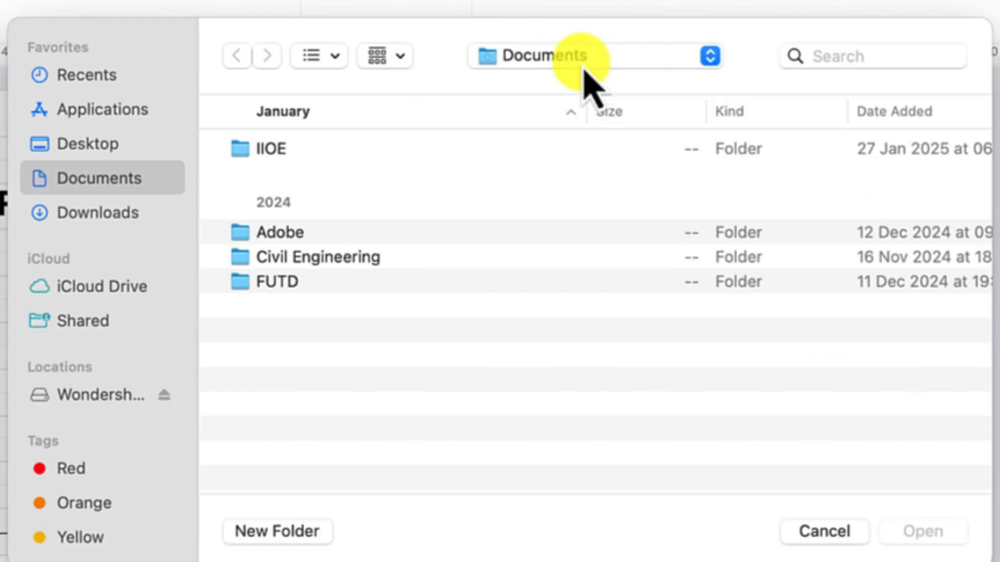
pyautogui.click(536, 101)
pyautogui.click(516, 241)
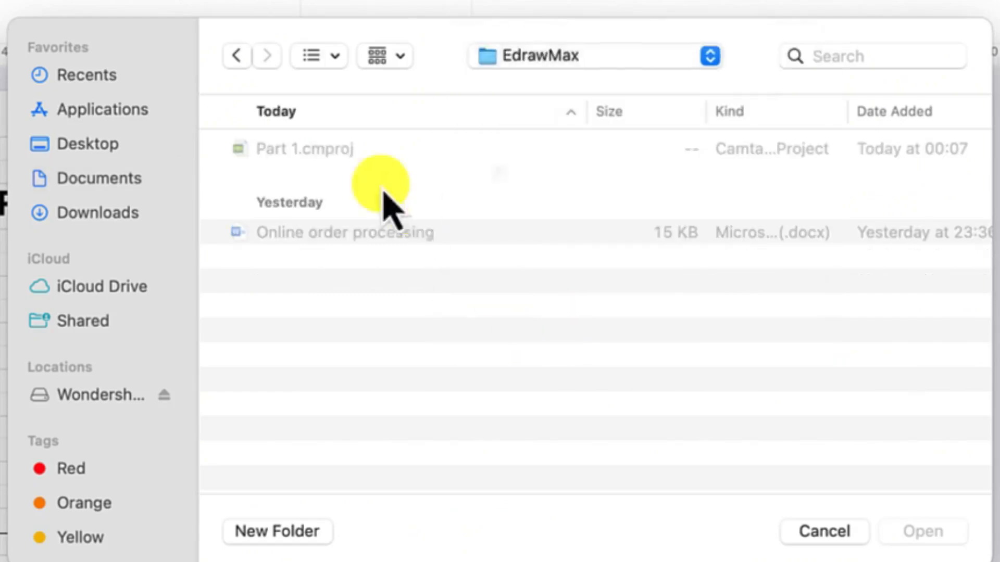
pyautogui.click(411, 235)
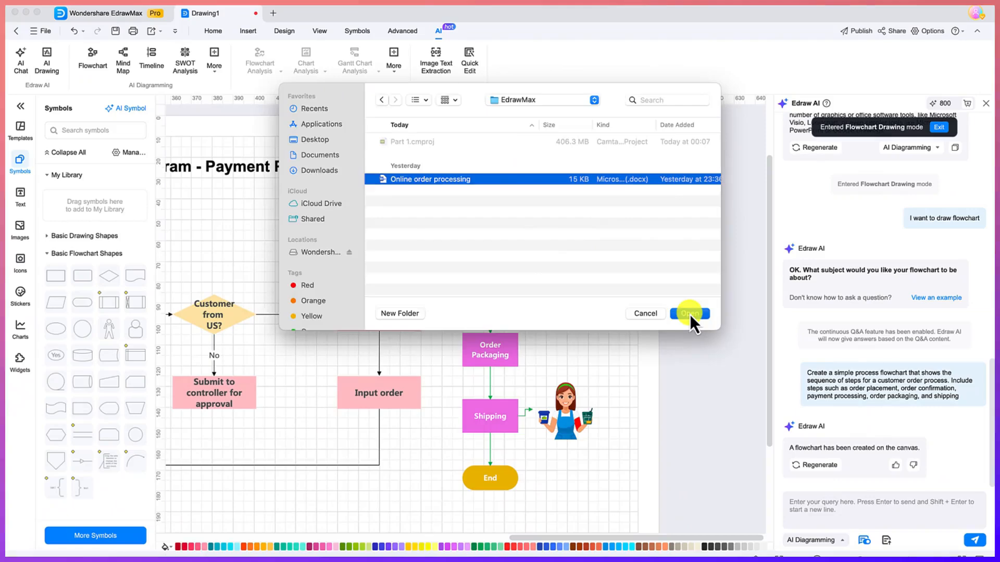
pyautogui.click(922, 533)
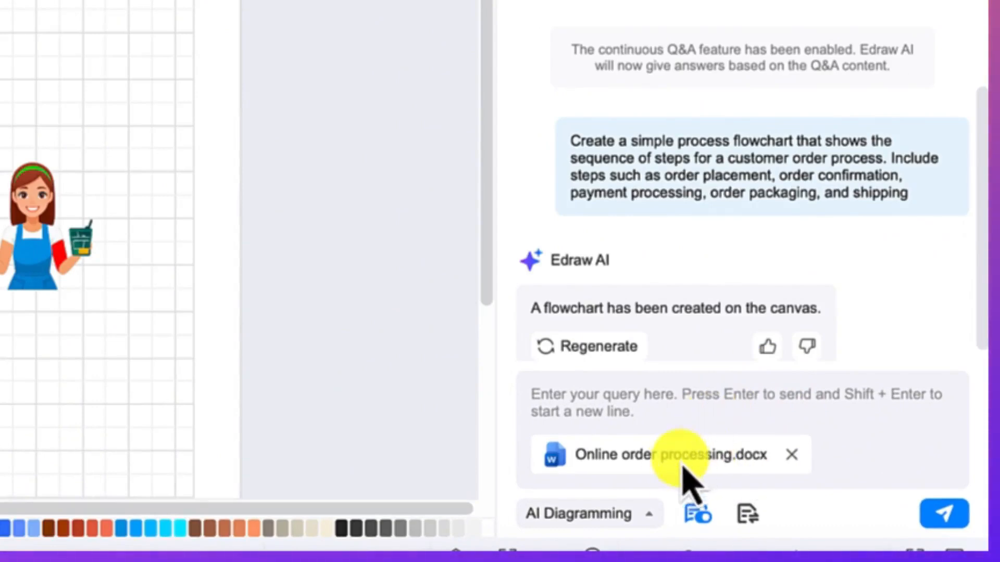
# - Submit the prompt "can you draw a flow chart from this online order process in the attachement" with the attached document
pyautogui.click(660, 394)
pyautogui.write('can you dra')
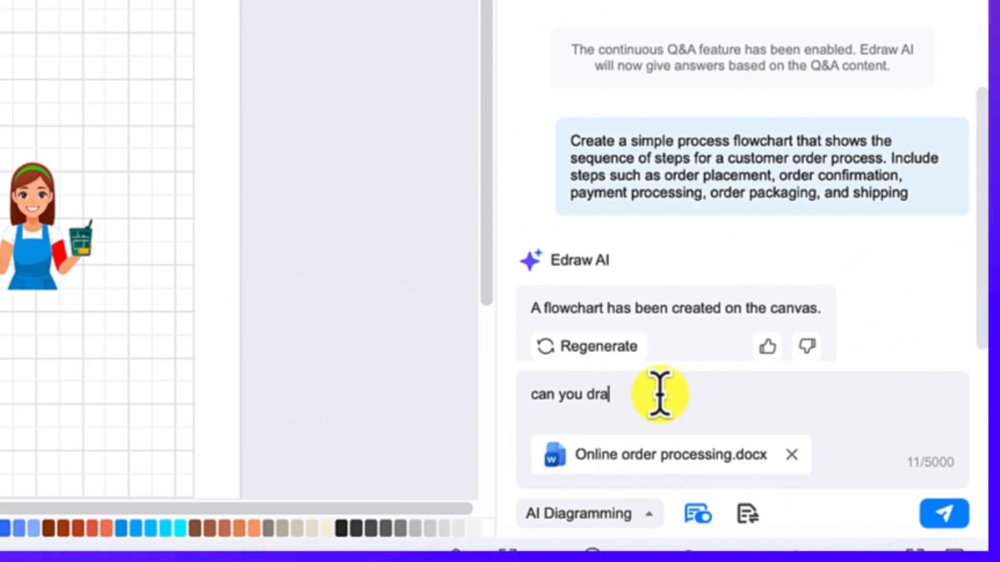
pyautogui.write('w a flowchart from this online order')
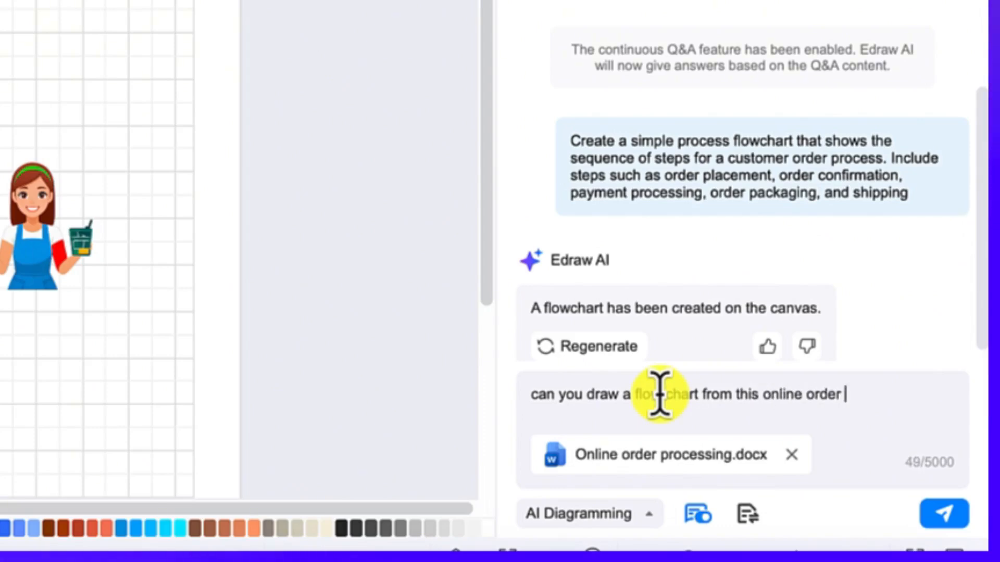
pyautogui.write('process in the')
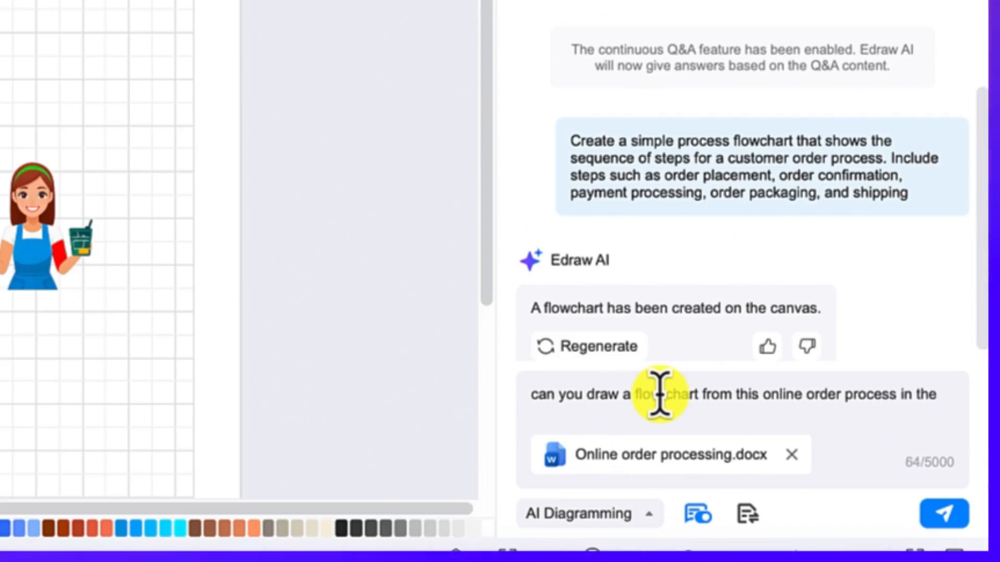
pyautogui.write(' attachemen')
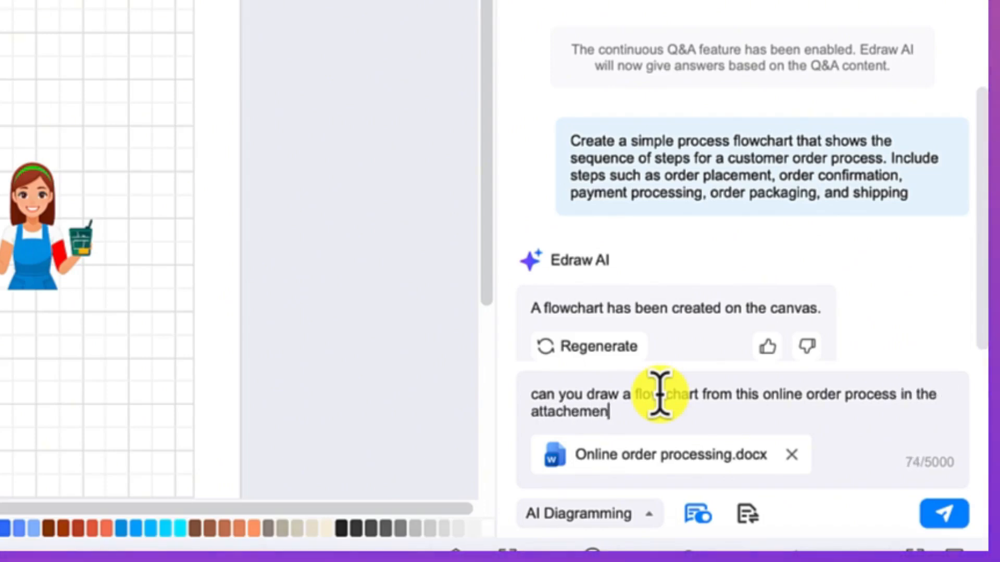
pyautogui.press('Return')
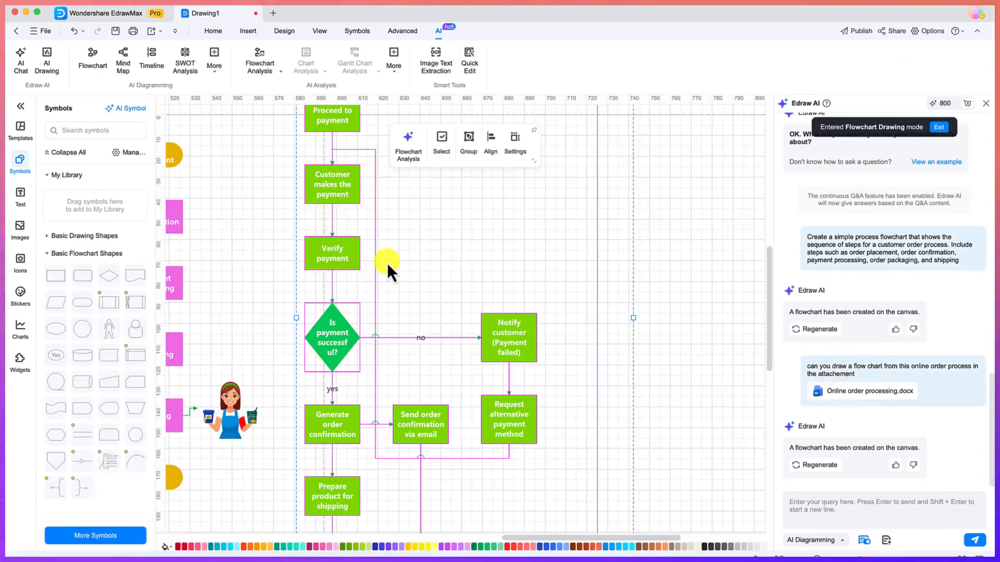
# - Examine the generated online order flowchart from "Customer places an order" down to End, including its product availability and payment branches
pyautogui.scroll(5, 387, 263)
pyautogui.scroll(-1, 530, 458)
pyautogui.scroll(3, 530, 458)
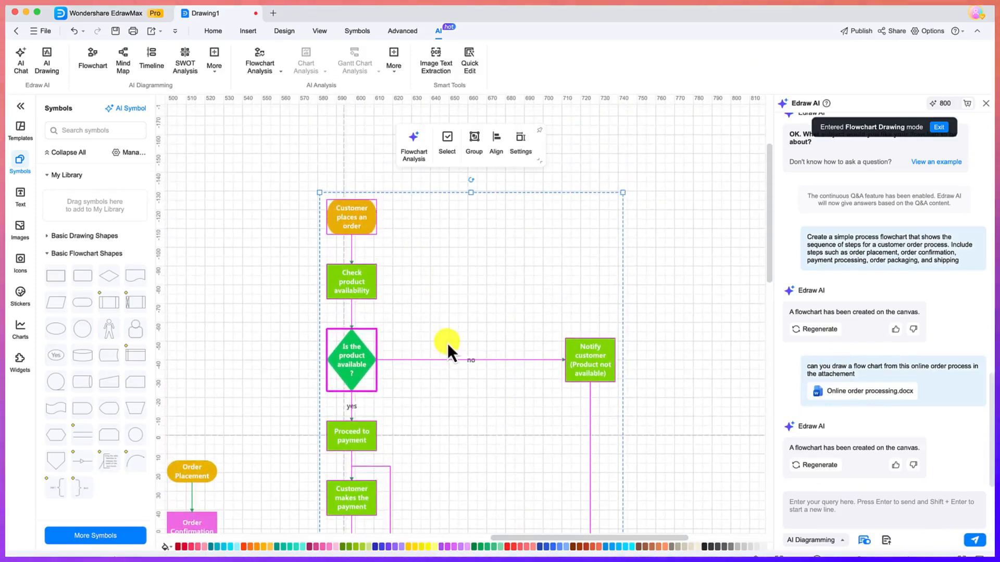
pyautogui.scroll(-15, 447, 343)
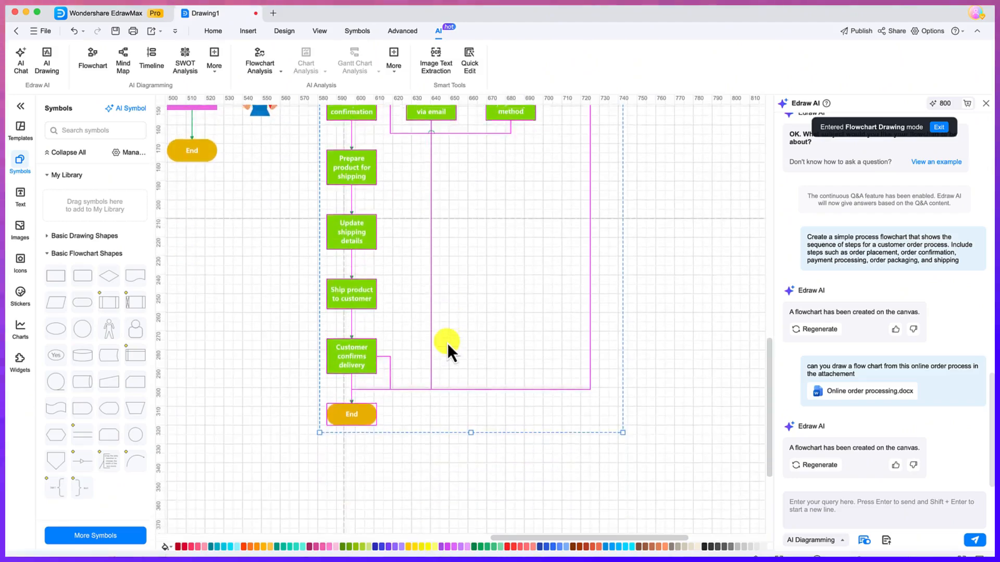
pyautogui.scroll(4, 448, 343)
pyautogui.scroll(8, 423, 295)
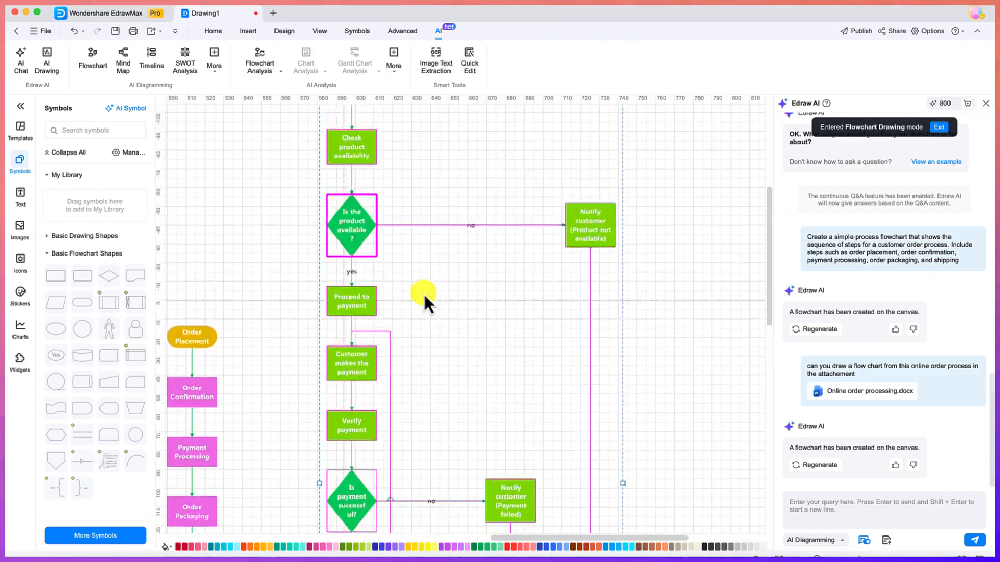
pyautogui.scroll(3, 423, 295)
pyautogui.hscroll(-3, 423, 294)
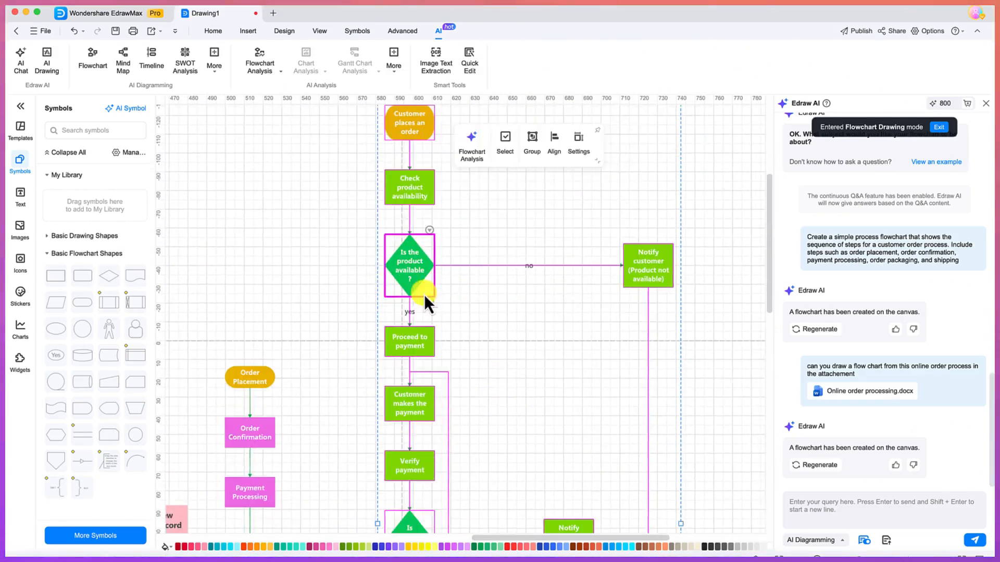
pyautogui.scroll(-12, 424, 295)
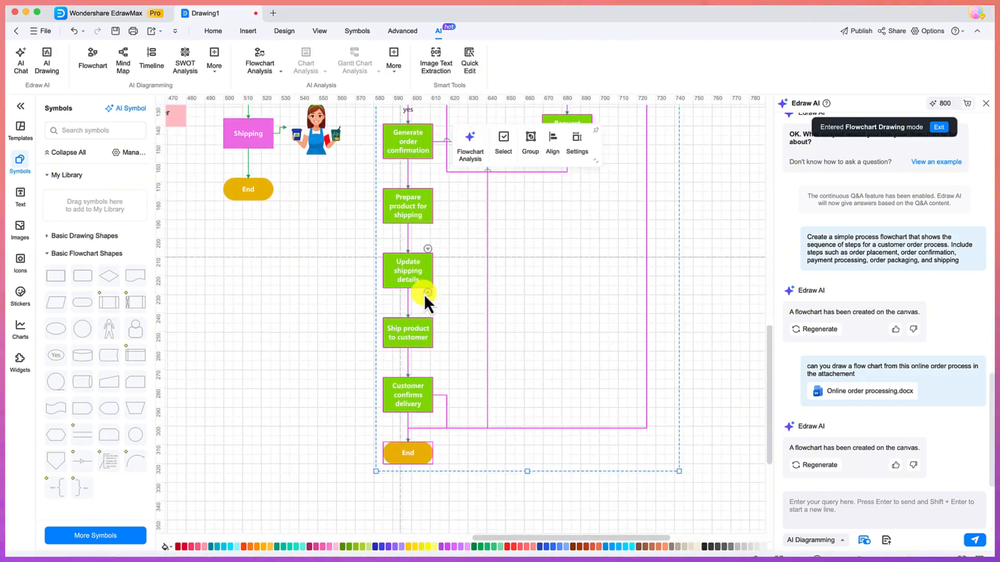
pyautogui.scroll(6, 445, 329)
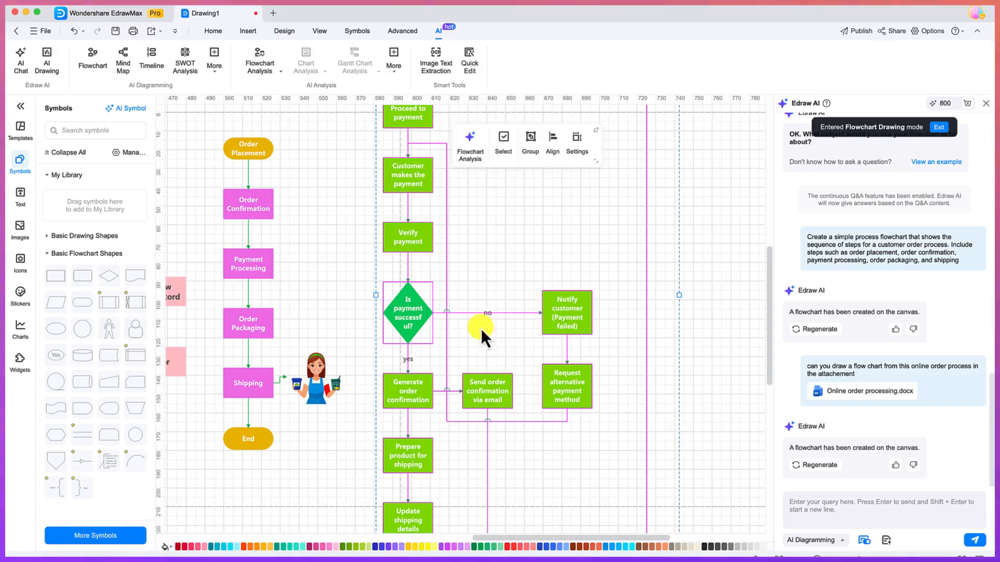
# - Run Flowchart Description on the selected online order flowchart to generate a written explanation in the AI chat
pyautogui.scroll(2, 477, 320)
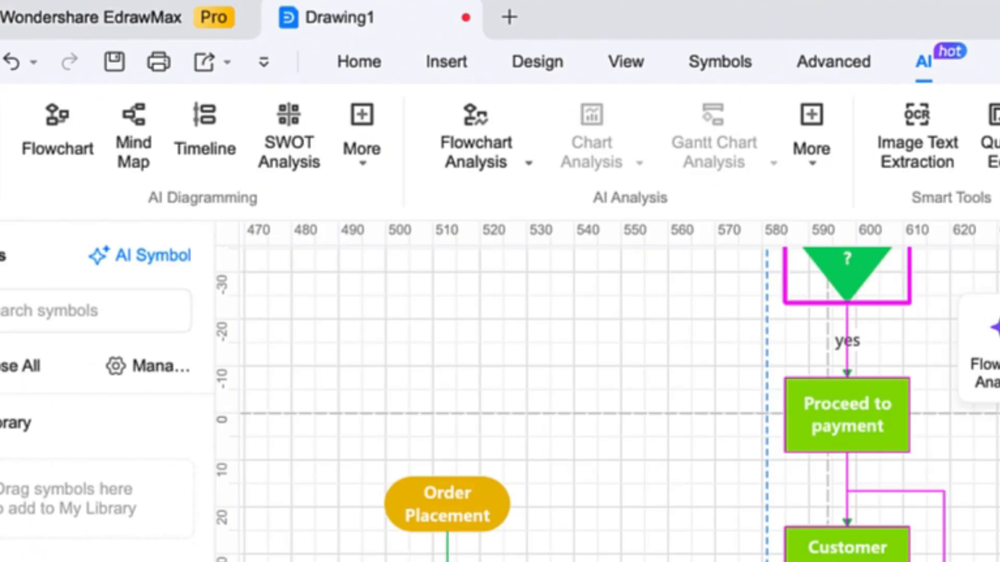
pyautogui.click(506, 172)
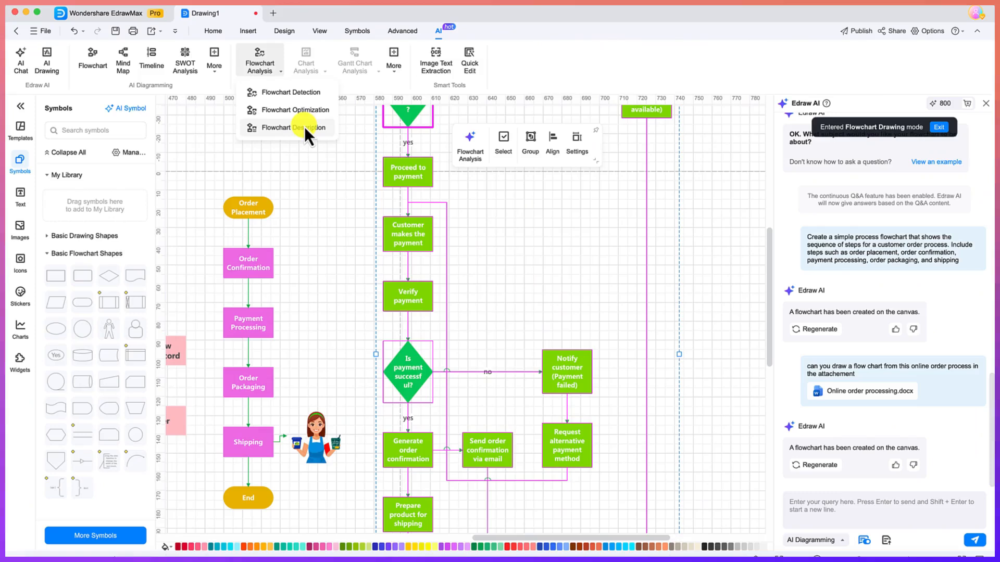
pyautogui.click(304, 126)
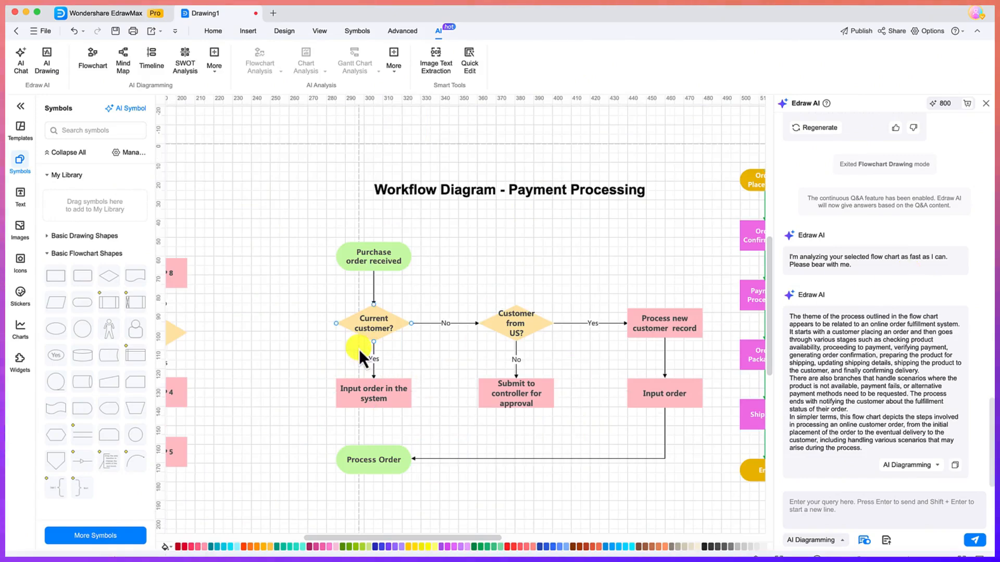
# - Look over the flowcharts on the page, from the START/STEP chart to the AI-generated online order chart
pyautogui.hscroll(-10, 358, 349)
pyautogui.hscroll(7, 358, 348)
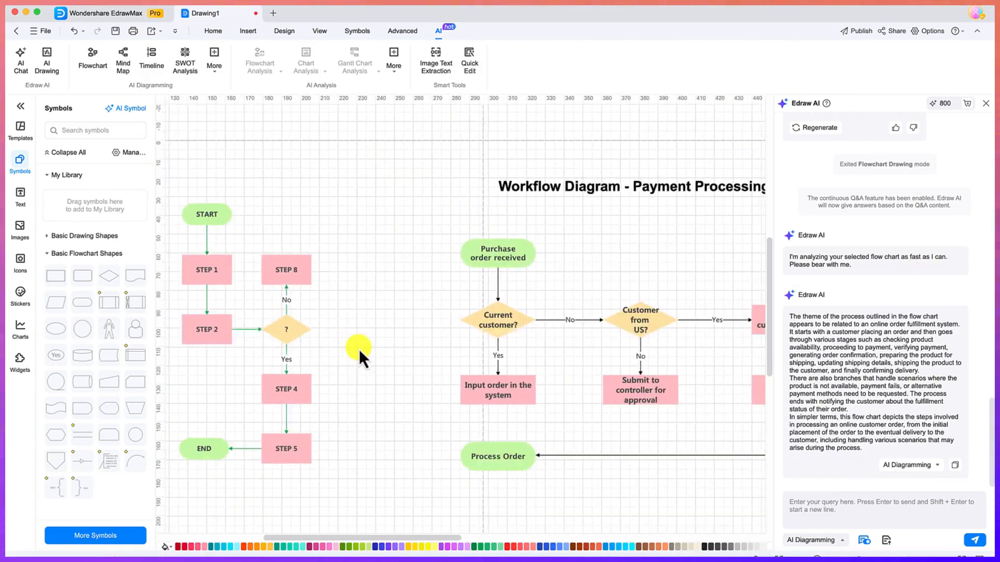
pyautogui.hscroll(10, 358, 349)
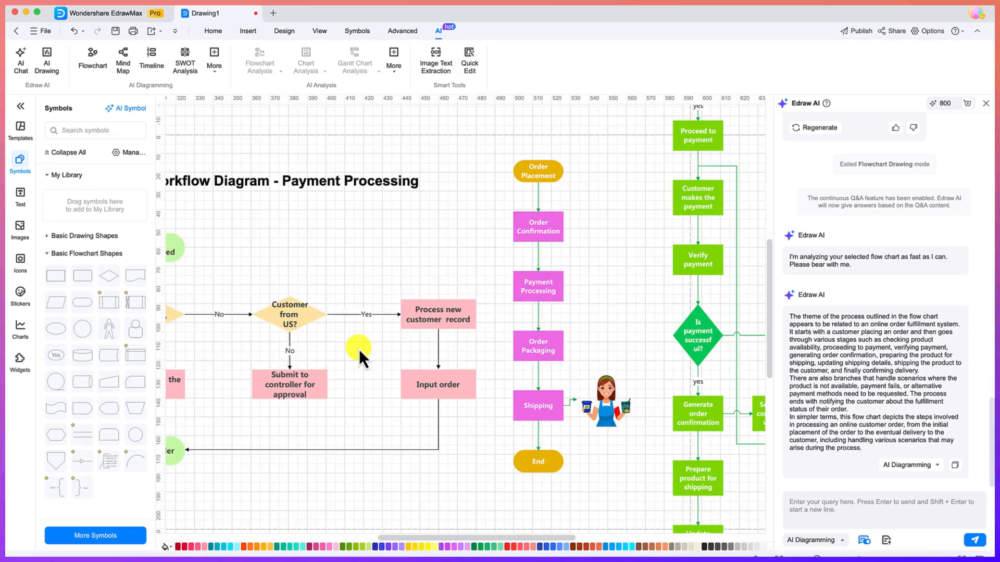
pyautogui.hscroll(4, 358, 349)
pyautogui.scroll(-1, 358, 346)
pyautogui.hscroll(-10, 358, 347)
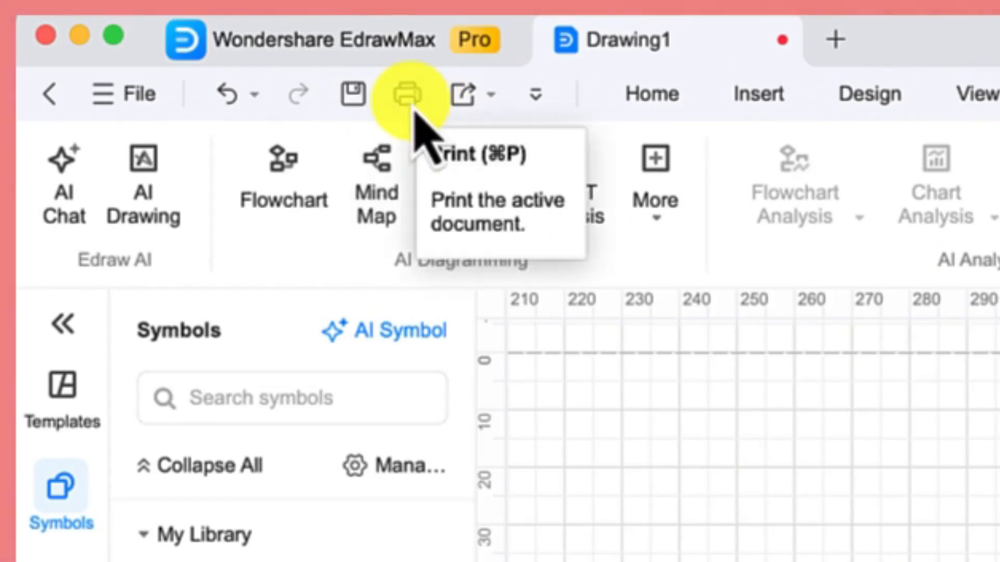
# - Open the export settings for Graphics (PNG, JPG etc.) and check the available export ranges and image formats
pyautogui.click(488, 100)
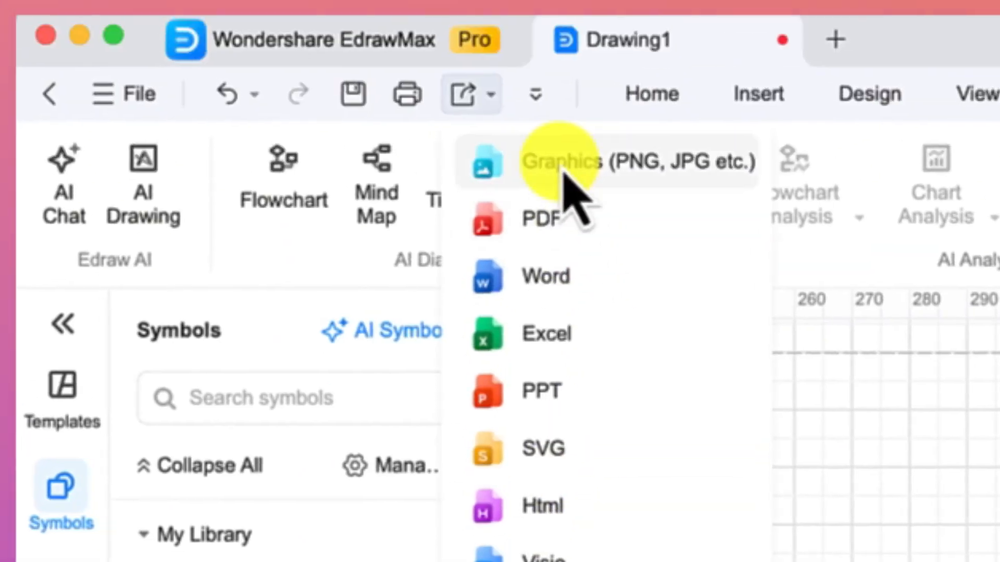
pyautogui.click(564, 174)
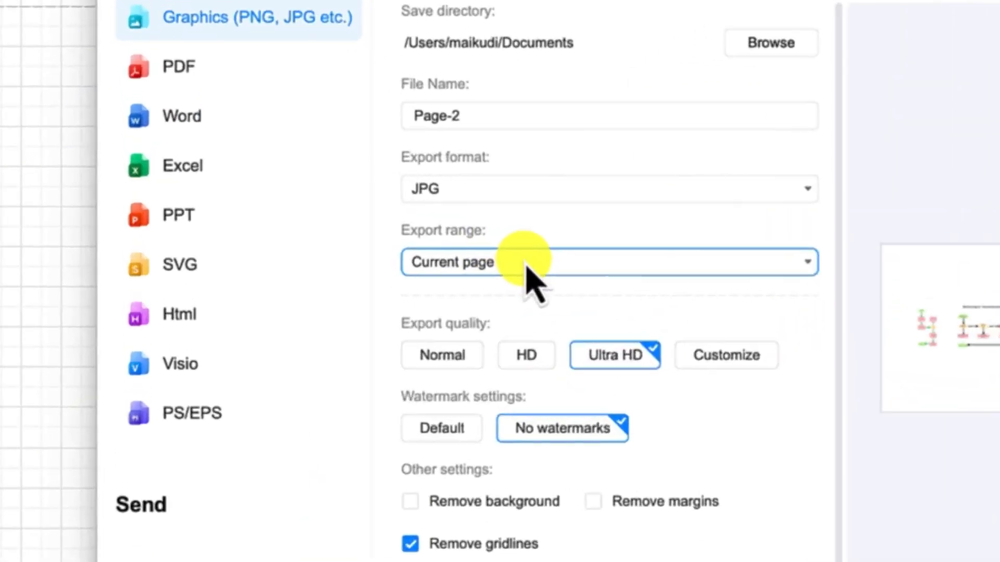
pyautogui.click(391, 237)
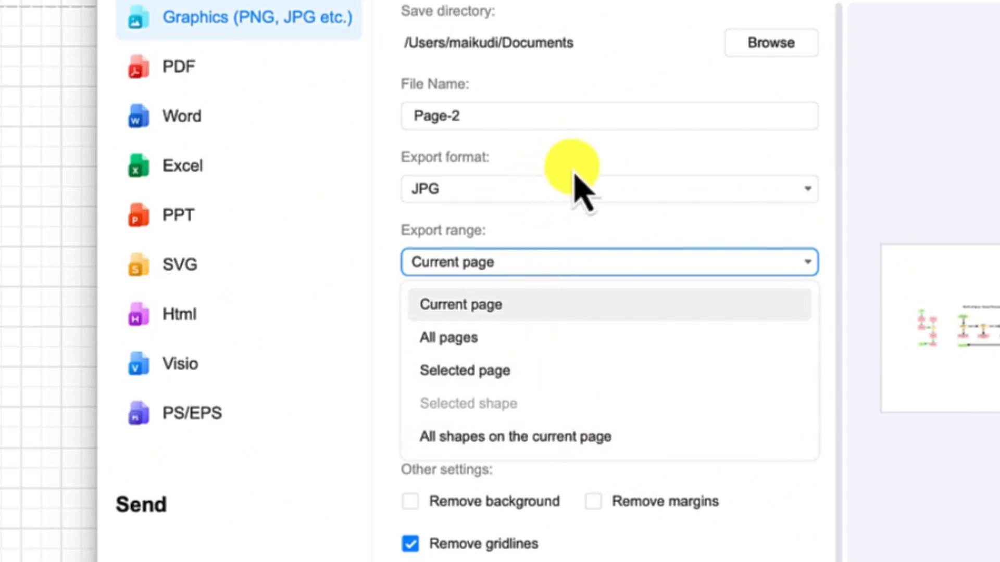
pyautogui.click(599, 195)
pyautogui.click(599, 195)
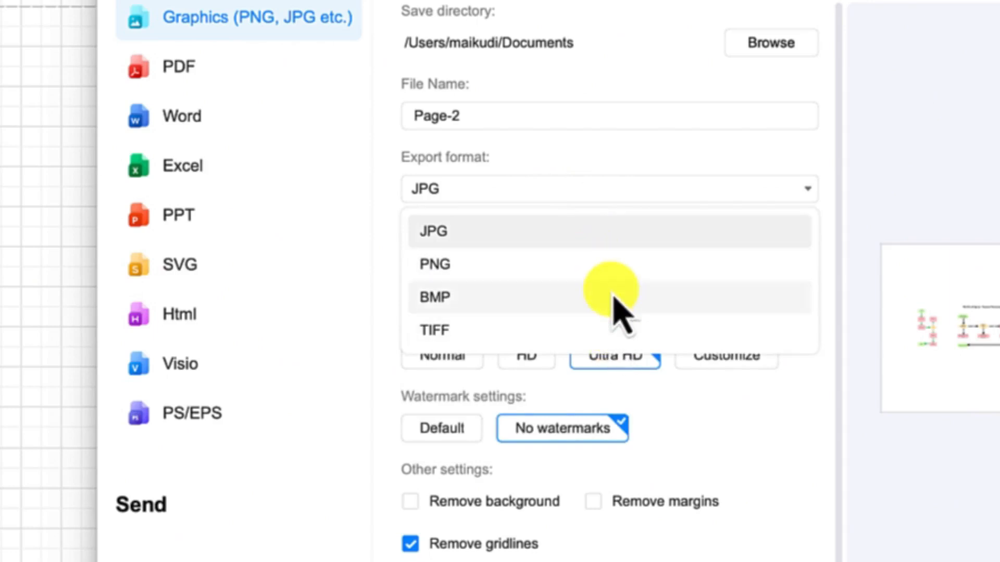
# - Name the export file "Basic chat" and set its save directory to the EdrawMax folder
pyautogui.click(599, 114)
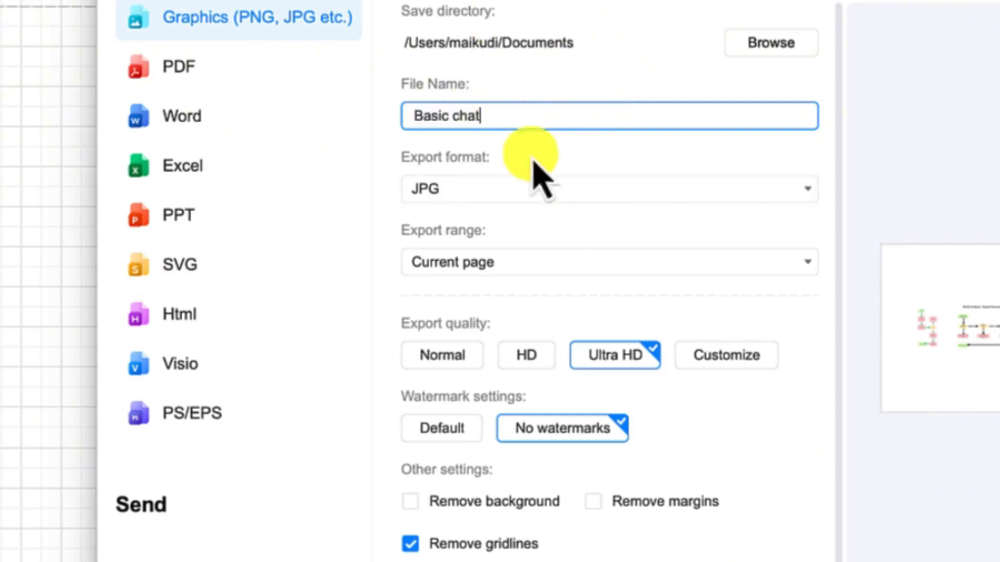
pyautogui.click(772, 45)
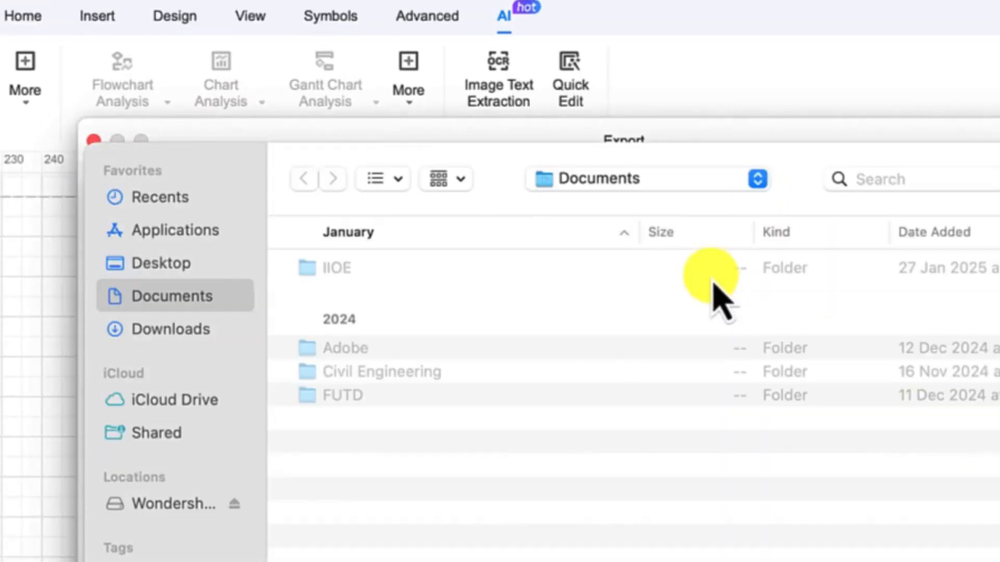
pyautogui.click(700, 178)
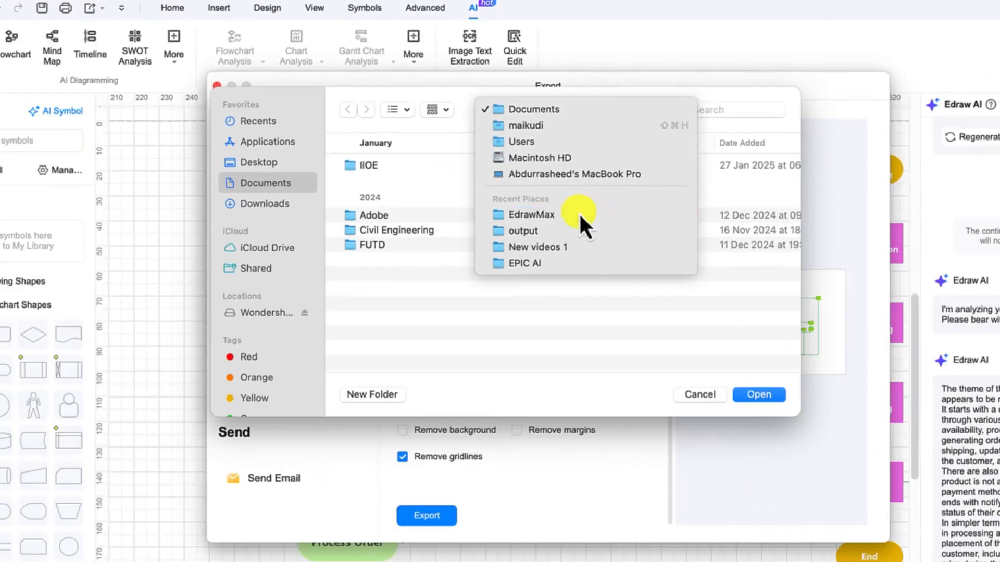
pyautogui.click(671, 347)
pyautogui.click(755, 396)
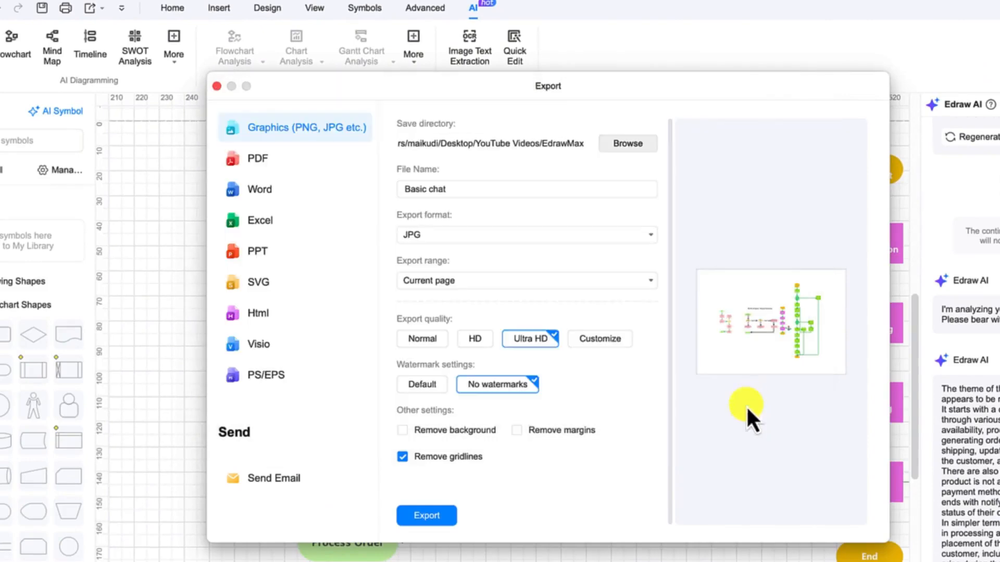